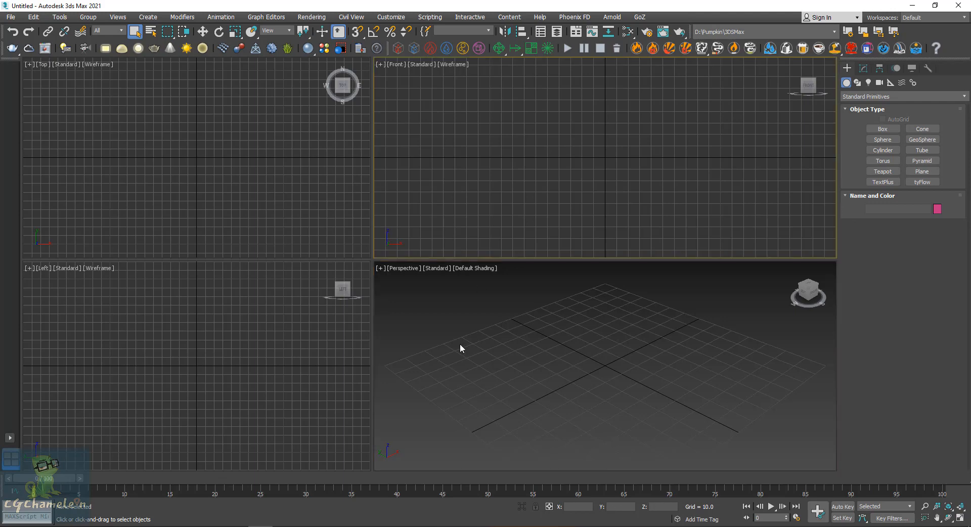
Check the system unit scale in the units setup.
click(496, 210)
click(492, 317)
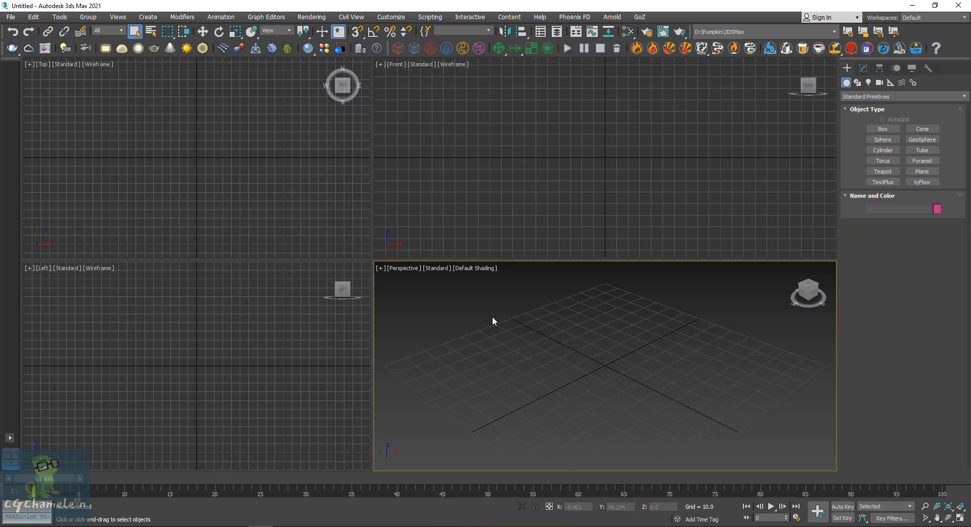
click(584, 17)
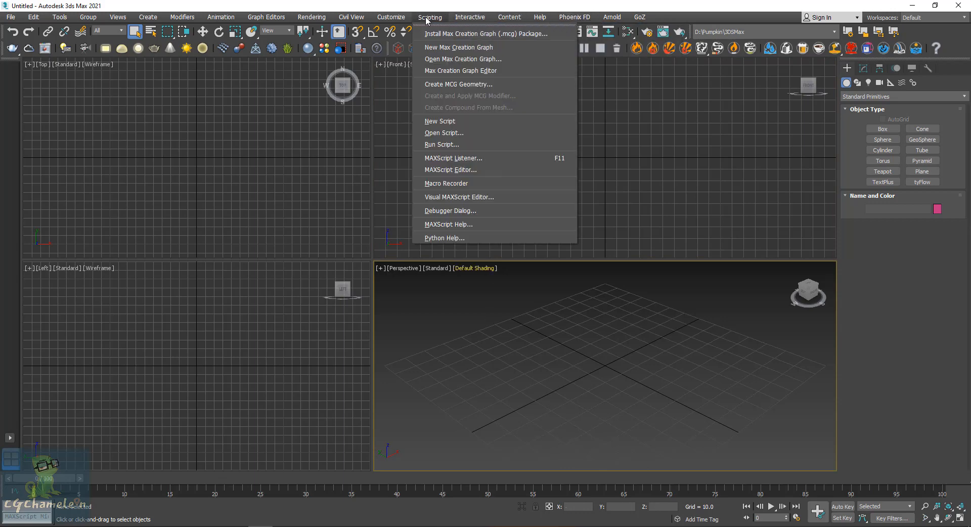
mouse_move(391, 17)
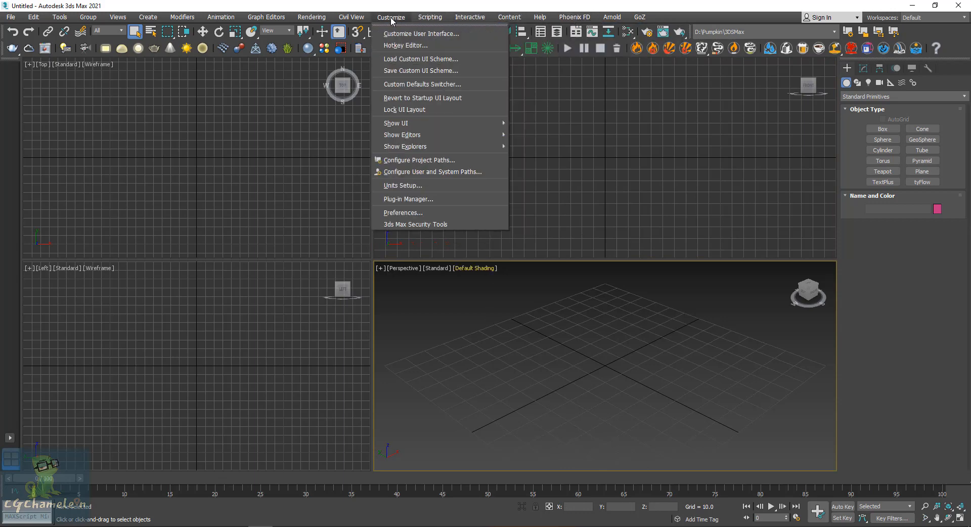
click(403, 185)
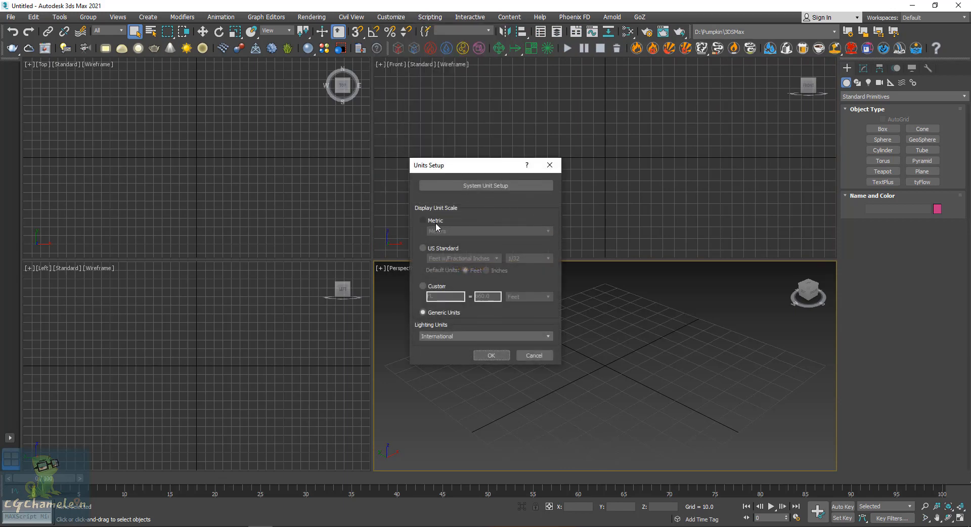
click(483, 186)
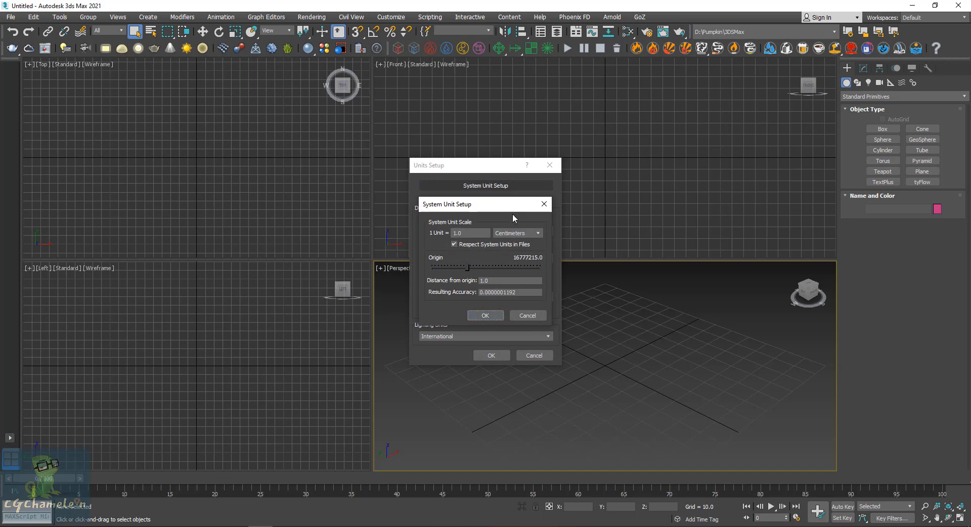
click(482, 318)
Set the display unit scale to metric centimeters and accept the unit settings.
click(422, 220)
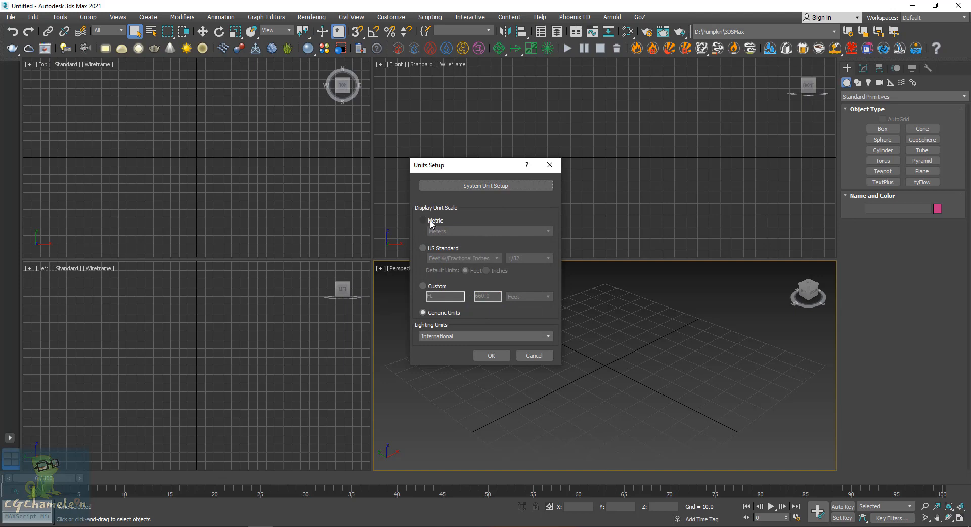
click(456, 232)
click(444, 244)
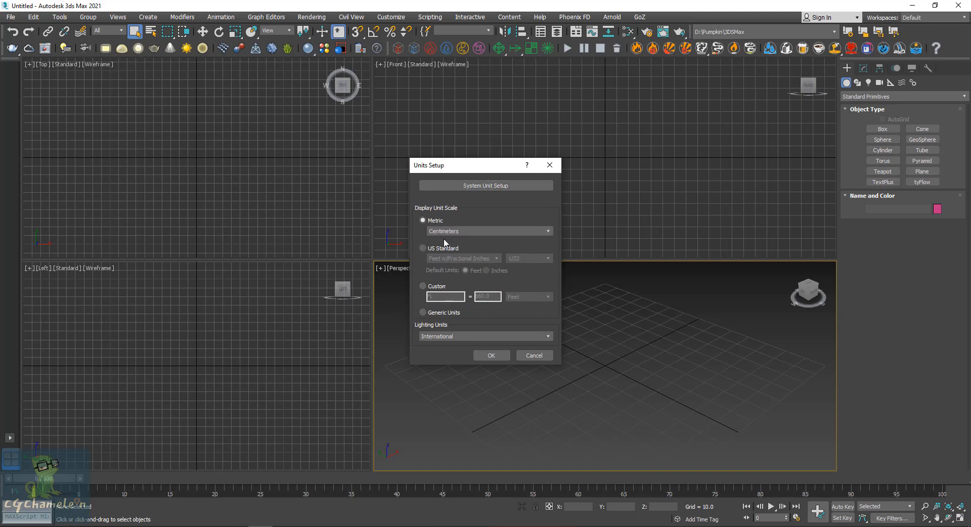
click(482, 184)
click(486, 316)
click(491, 355)
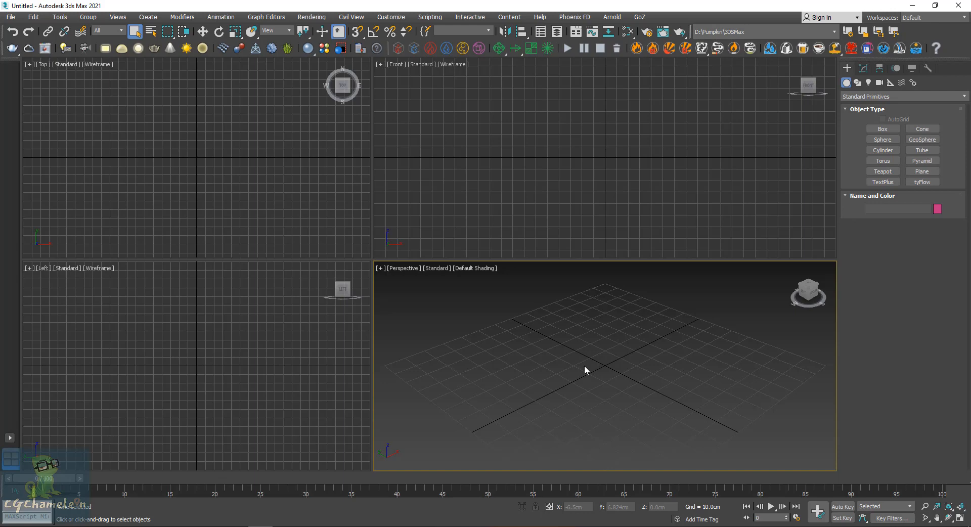
Maximize the Perspective view and create a Phoenix FD fire/smoke simulator about 60 × 129 × 62 cm over the grid center.
key(alt+w)
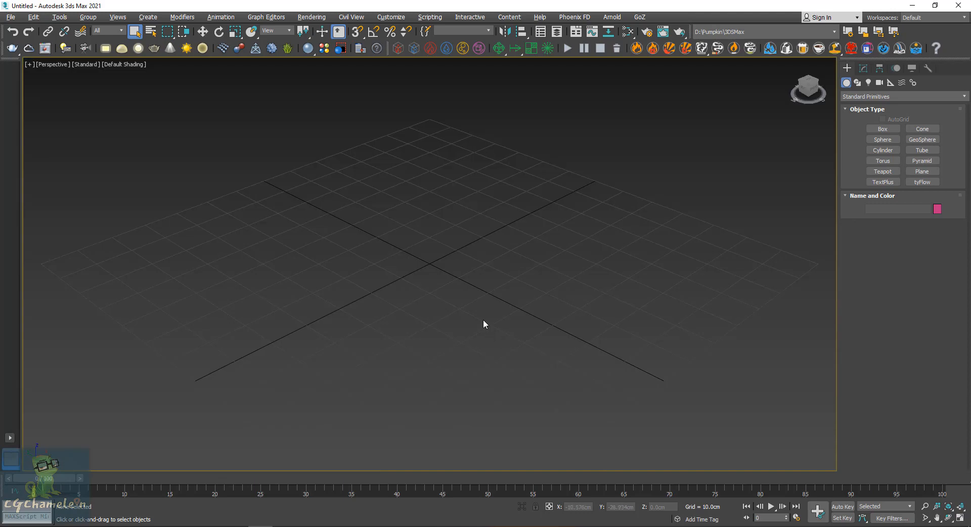
alt+middle_drag(469, 277, 477, 276)
alt+middle_drag(405, 228, 409, 96)
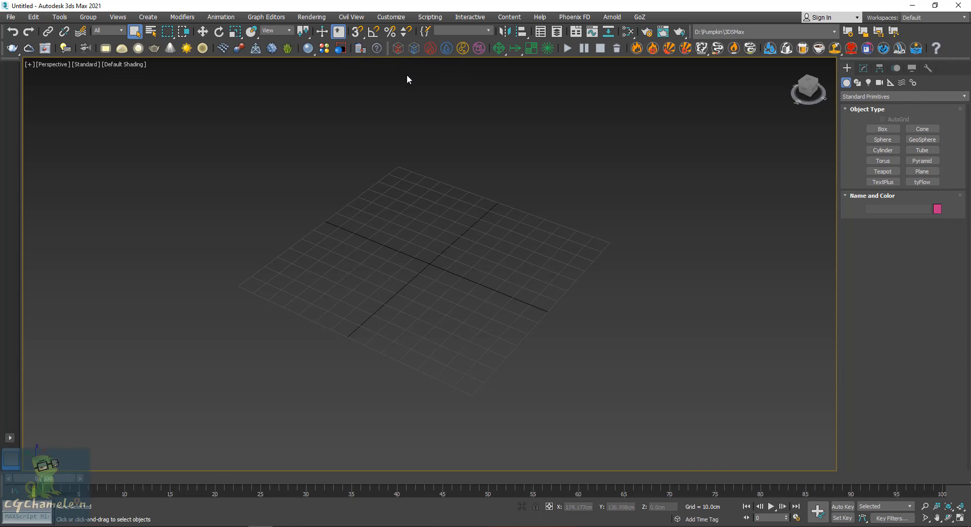
click(397, 48)
drag(293, 239, 556, 269)
right_click(552, 151)
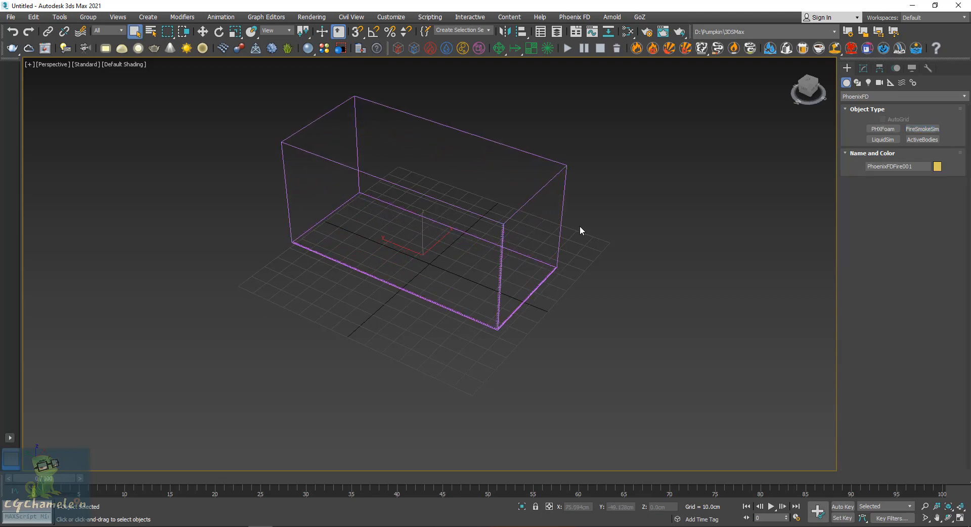
Examine the simulator container from several sides and its grid cell marks up close at a lower corner.
alt+middle_drag(481, 273, 442, 298)
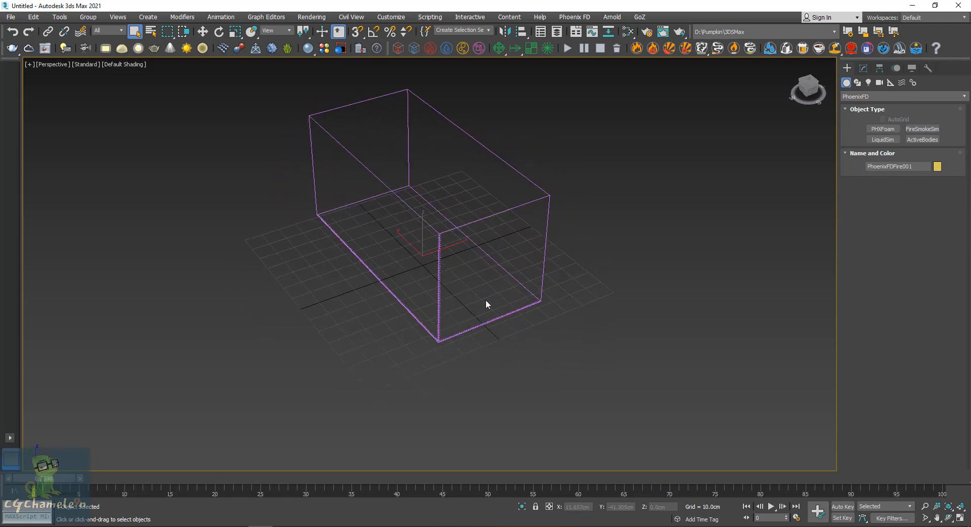
mouse_move(441, 292)
alt+middle_down()
mouse_move(494, 289)
mouse_move(453, 296)
alt+middle_up()
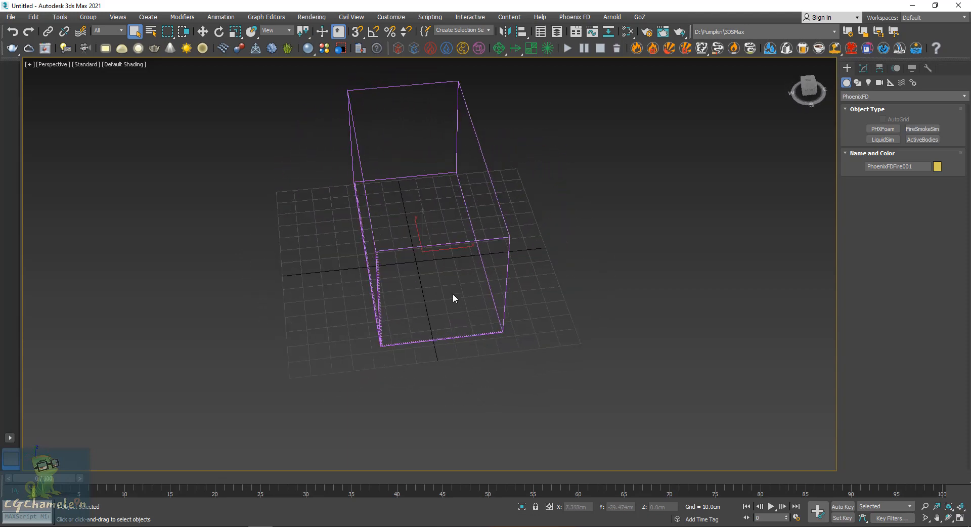
alt+middle_drag(488, 183, 507, 112)
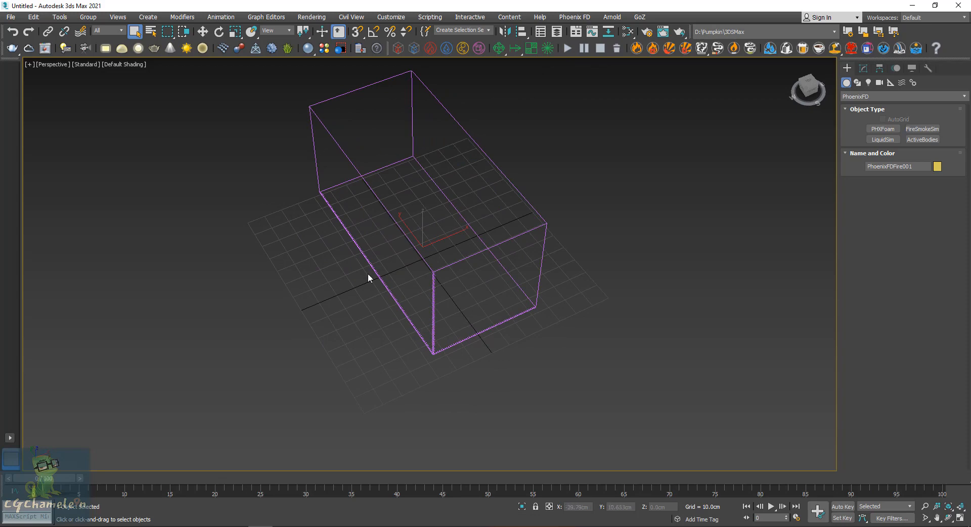
alt+middle_drag(442, 337, 551, 206)
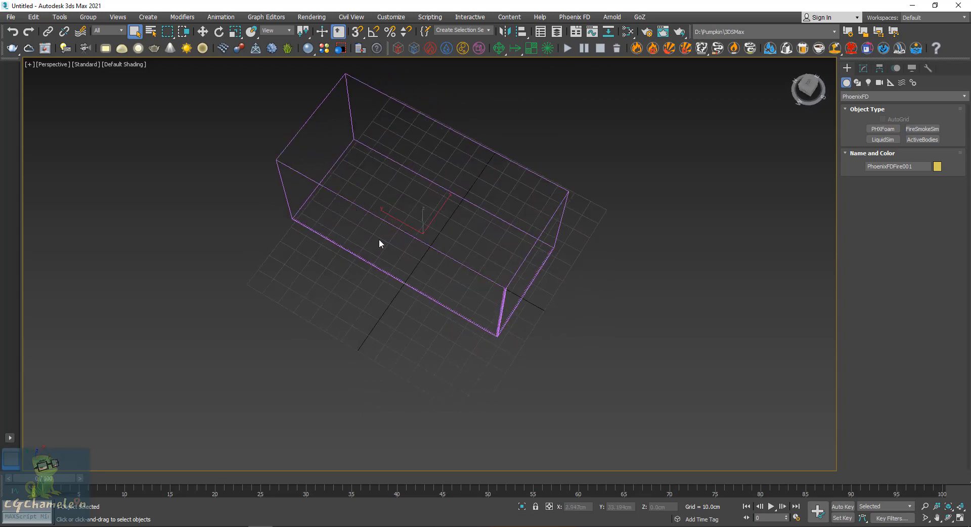
alt+middle_drag(379, 243, 416, 283)
scroll(416, 286, up, 6)
alt+middle_drag(314, 355, 319, 311)
alt+middle_drag(379, 360, 349, 286)
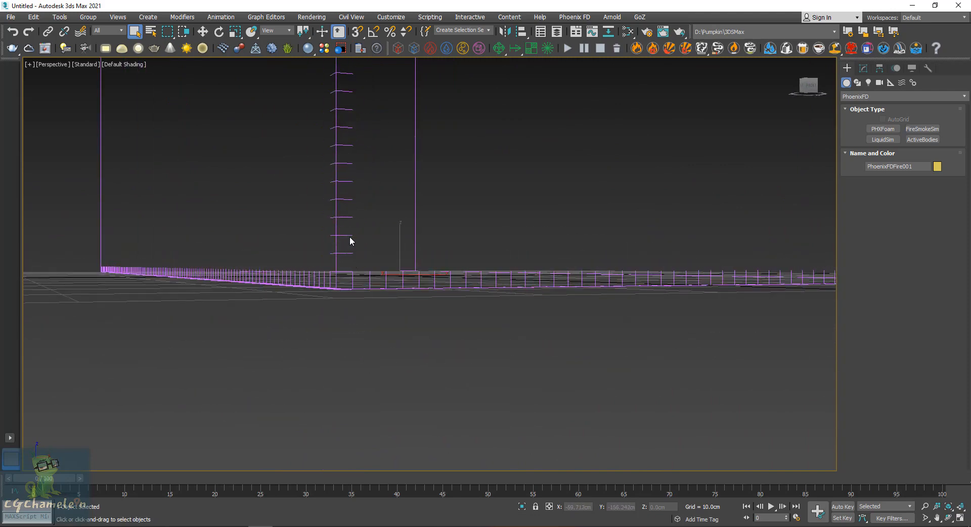
Open the fire simulator's grid settings and widen the command panel to two columns.
click(862, 67)
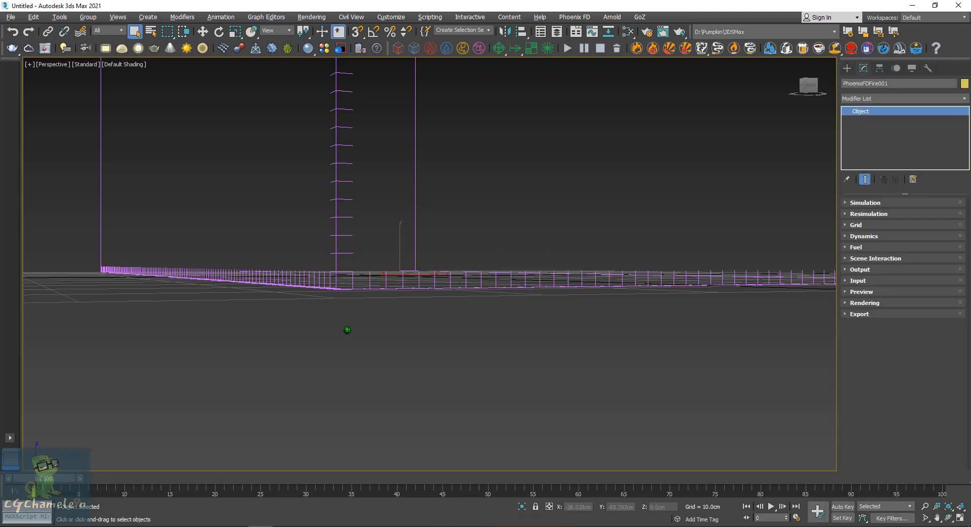
alt+middle_drag(346, 330, 455, 263)
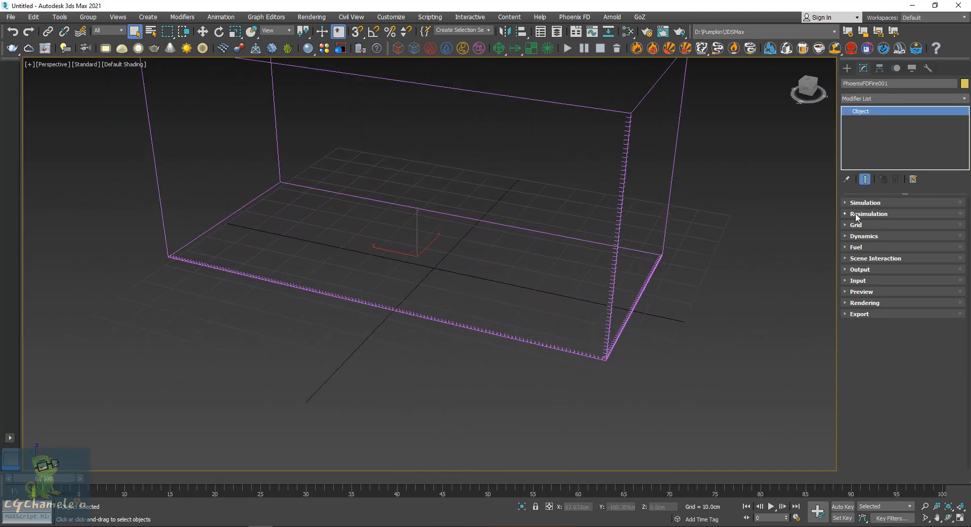
drag(838, 220, 733, 217)
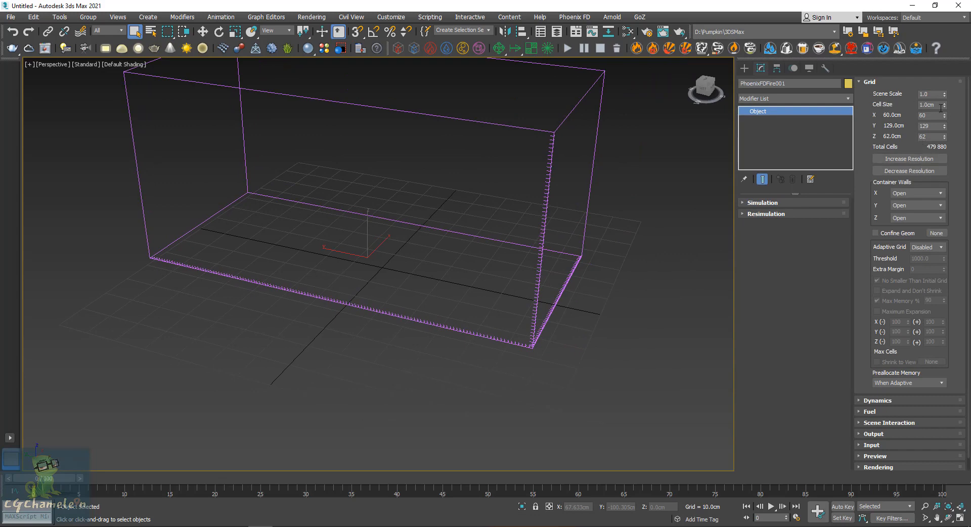
Set the simulator's grid cell size to 0.7 cm and inspect the cell marks at the corner.
mouse_move(943, 105)
mouse_down()
mouse_move(942, 130)
mouse_move(948, 119)
mouse_up()
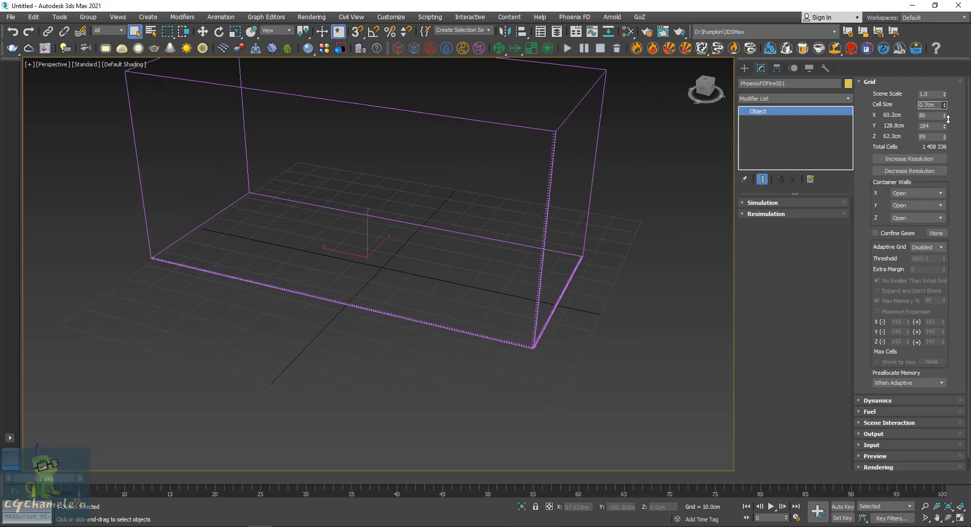
mouse_move(632, 194)
alt+middle_down()
mouse_move(486, 188)
mouse_move(411, 212)
mouse_move(363, 211)
alt+middle_up()
scroll(512, 170, up, 3)
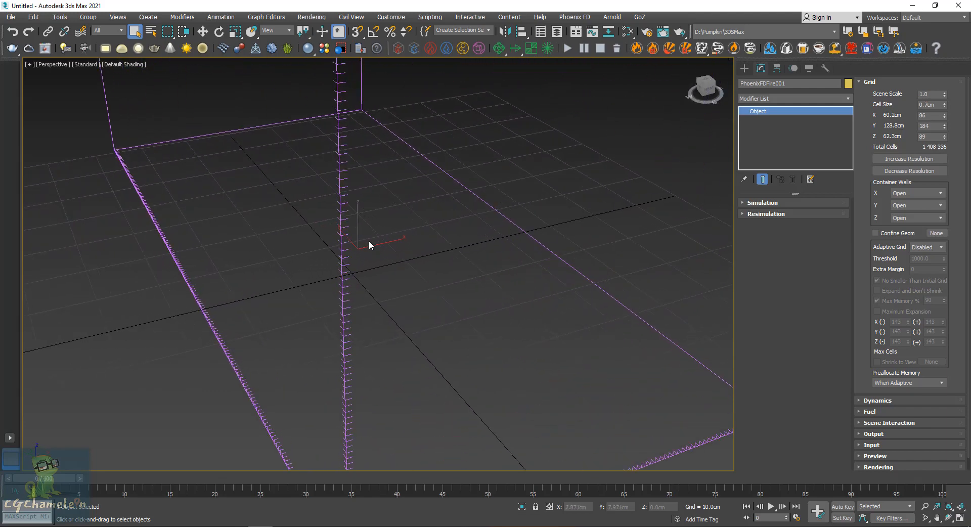
mouse_move(371, 242)
alt+middle_down()
mouse_move(375, 223)
mouse_move(404, 258)
alt+middle_up()
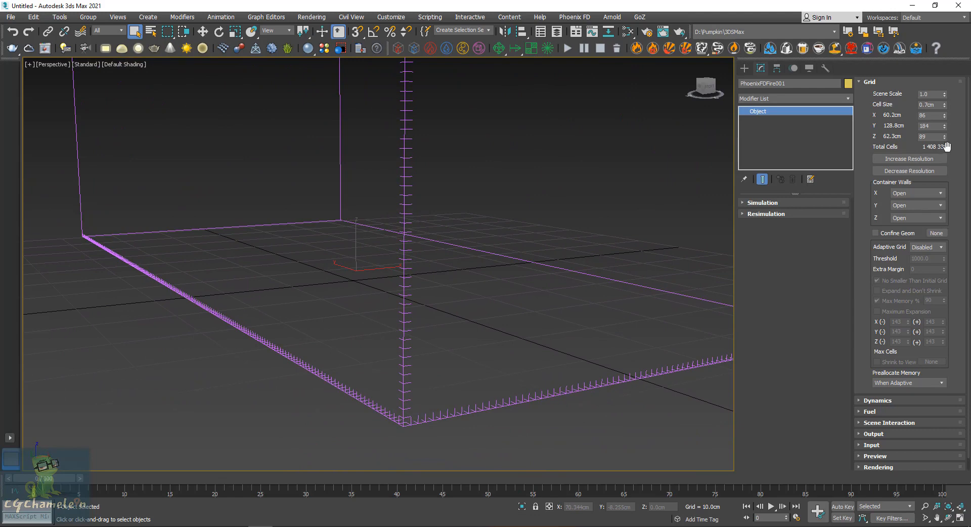
Set the simulator's grid cell size to 0.14 cm and view the whole container.
drag(946, 109, 949, 132)
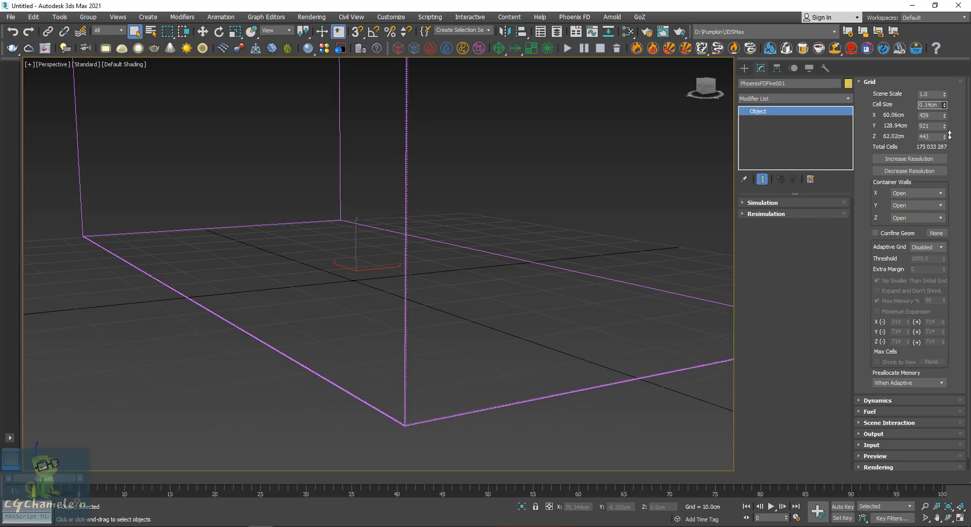
mouse_move(422, 200)
alt+middle_down()
mouse_move(433, 286)
mouse_move(466, 322)
alt+middle_up()
scroll(450, 321, down, 4)
scroll(452, 264, down, 4)
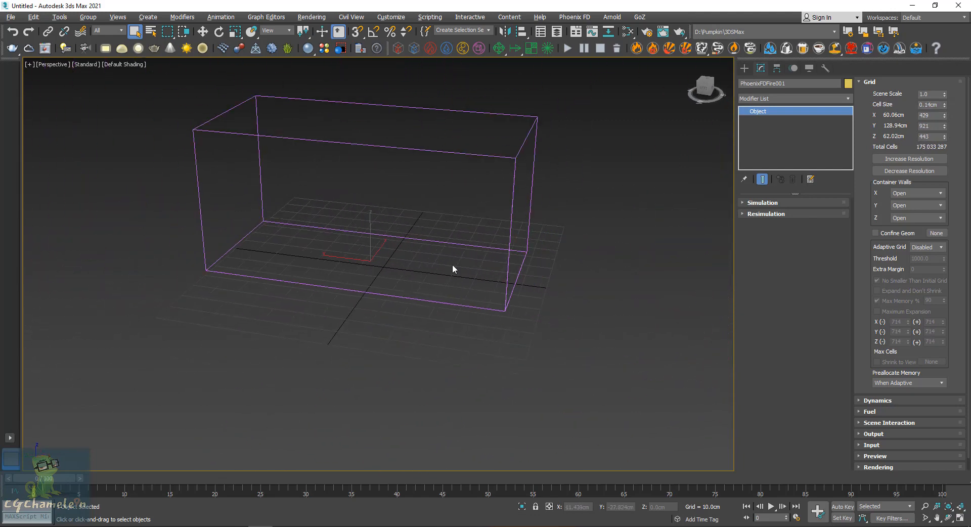
alt+middle_drag(452, 265, 464, 258)
alt+middle_drag(425, 302, 435, 281)
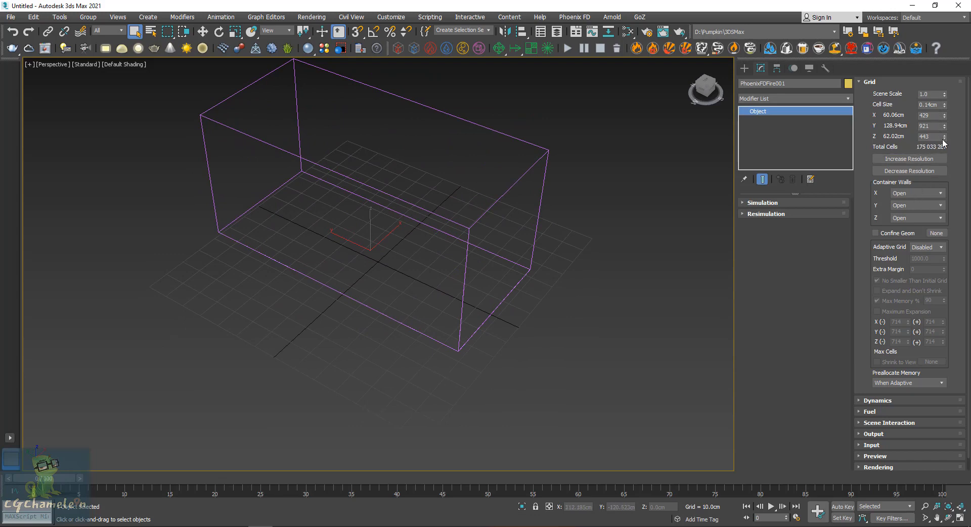
Set the simulator's grid cell size to 0.59 cm.
drag(944, 105, 949, 82)
alt+middle_drag(582, 230, 555, 237)
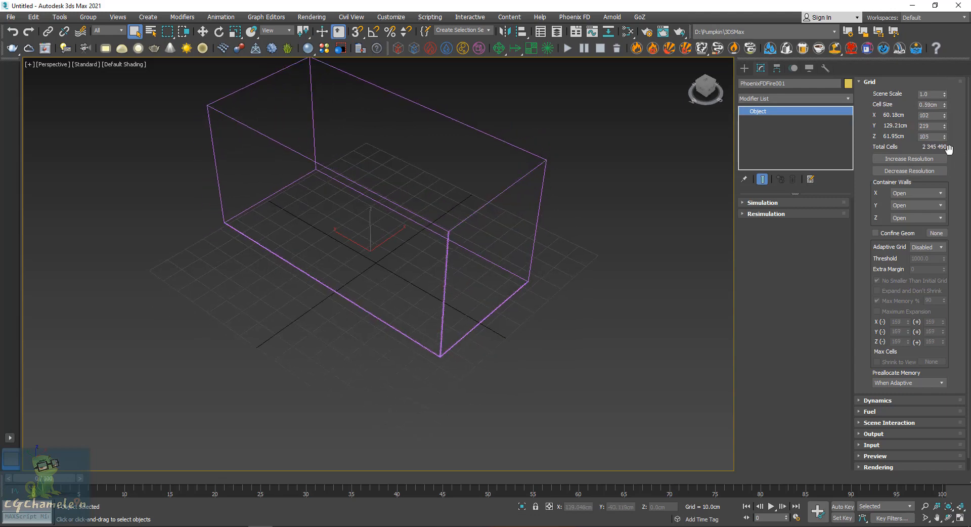
mouse_move(526, 288)
alt+middle_down()
mouse_move(497, 267)
mouse_move(426, 263)
mouse_move(525, 271)
alt+middle_up()
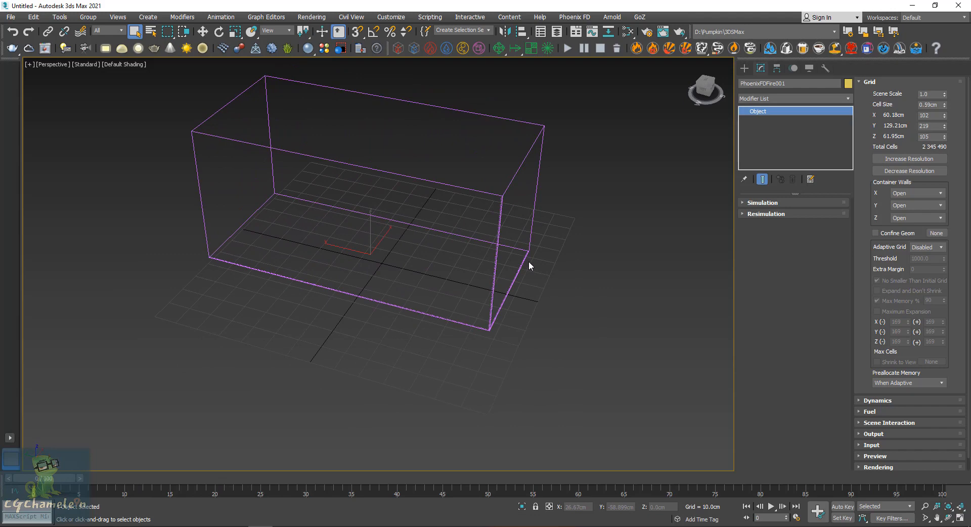
double_click(929, 105)
alt+middle_drag(564, 172, 517, 191)
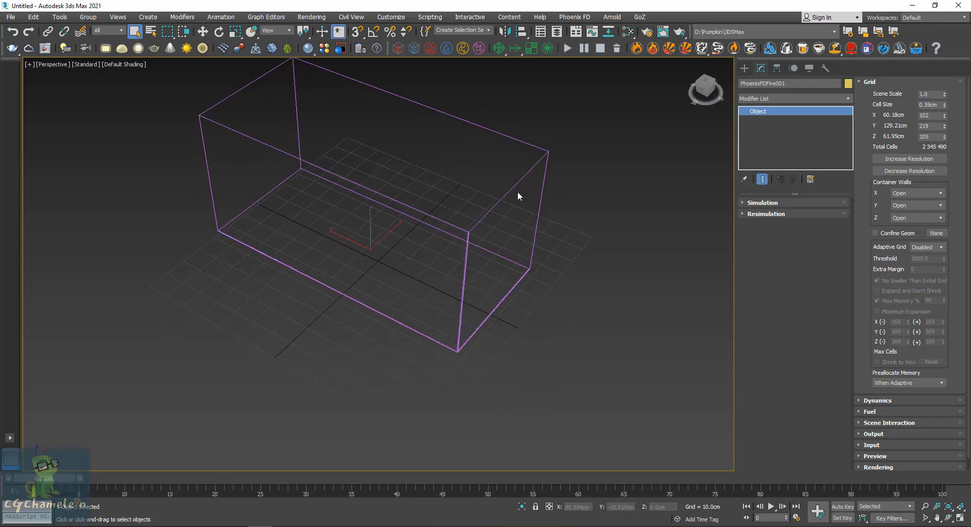
click(567, 156)
click(537, 159)
Place a Phoenix FD fire source beside the container's lower corner and open its parameters.
click(430, 49)
drag(204, 259, 223, 282)
alt+middle_drag(223, 282, 342, 239)
key(w)
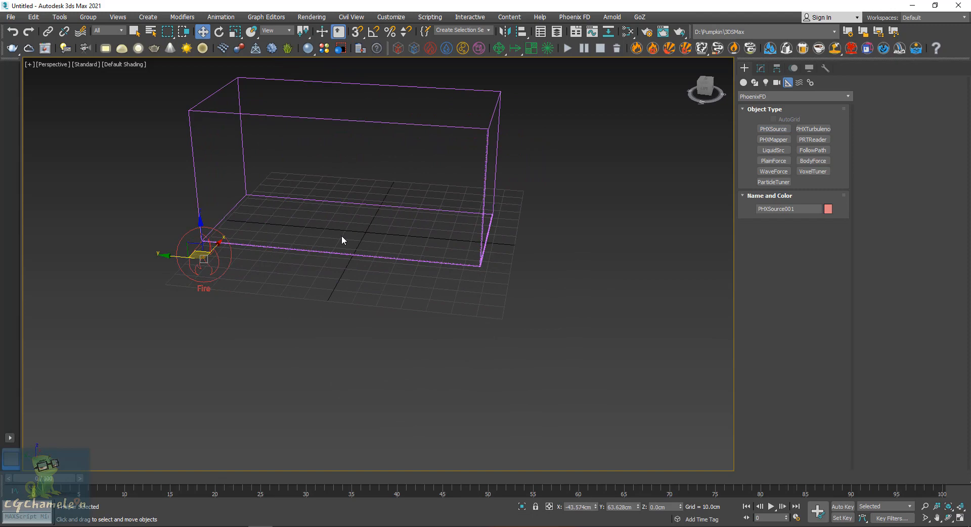
alt+middle_drag(326, 272, 301, 299)
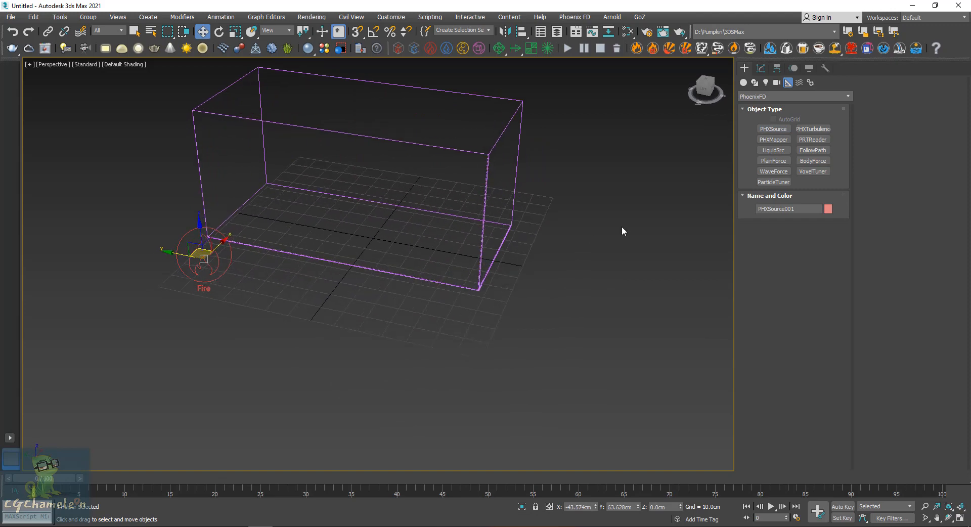
click(760, 68)
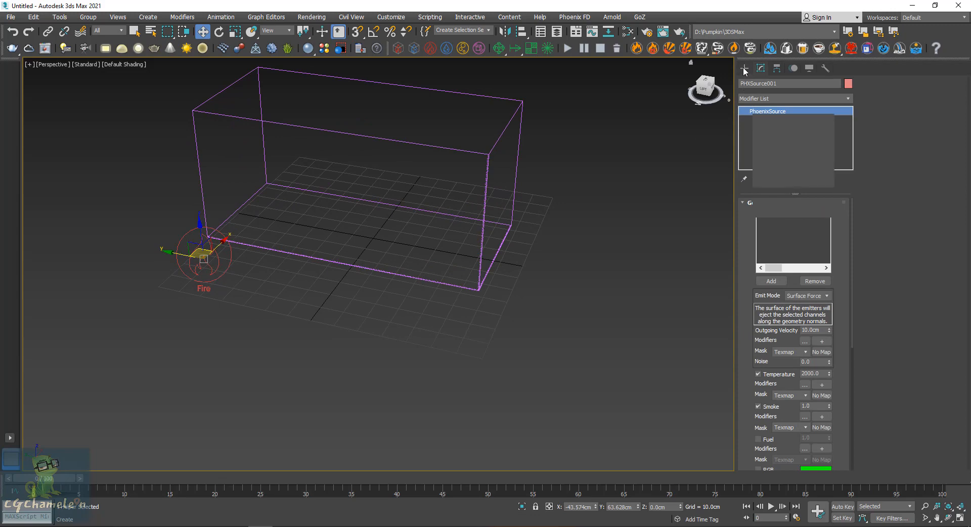
Create a standard primitive sphere about 5.4 cm in radius on the grid inside the simulator container.
click(743, 69)
click(744, 82)
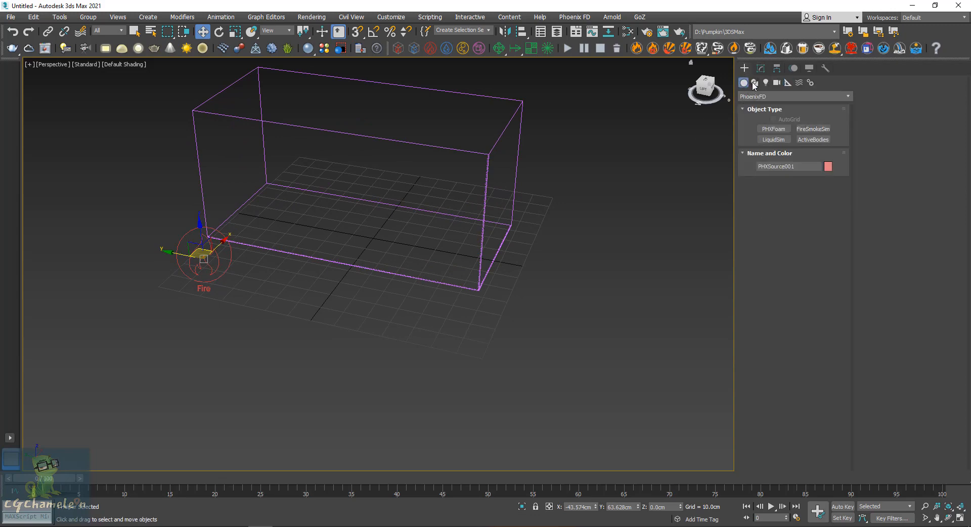
click(793, 96)
click(763, 103)
alt+middle_drag(628, 238, 740, 175)
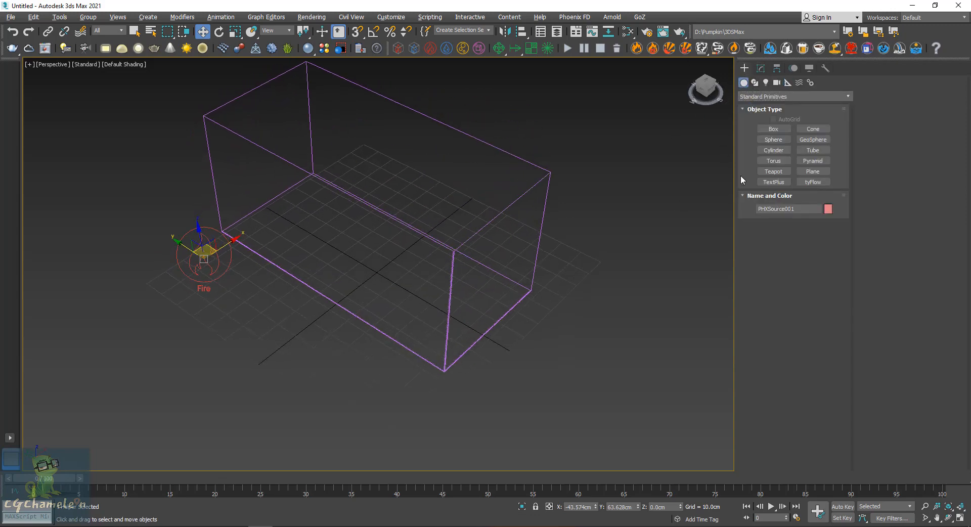
click(773, 140)
drag(369, 260, 379, 265)
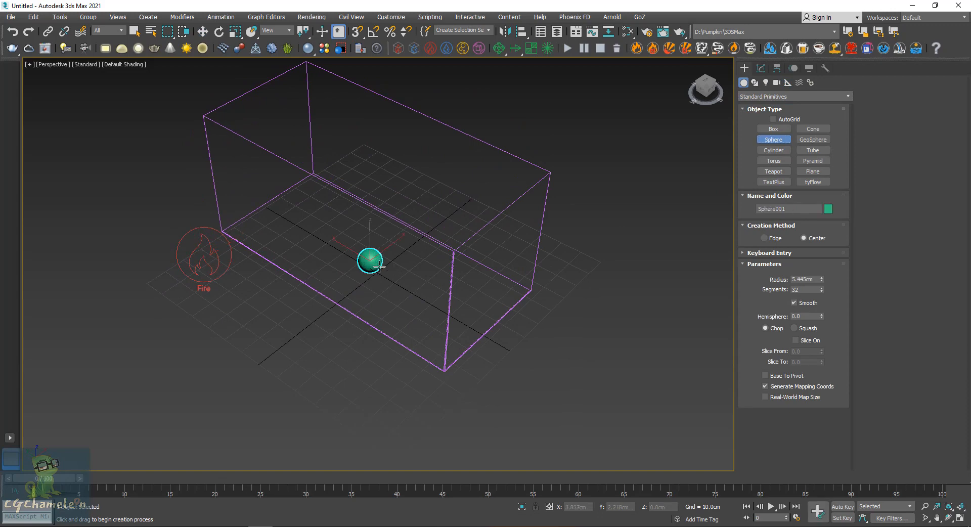
Raise the sphere about 10.6 cm above the grid inside the simulator container.
key(w)
alt+middle_drag(390, 283, 425, 246)
alt+middle_drag(407, 243, 363, 249)
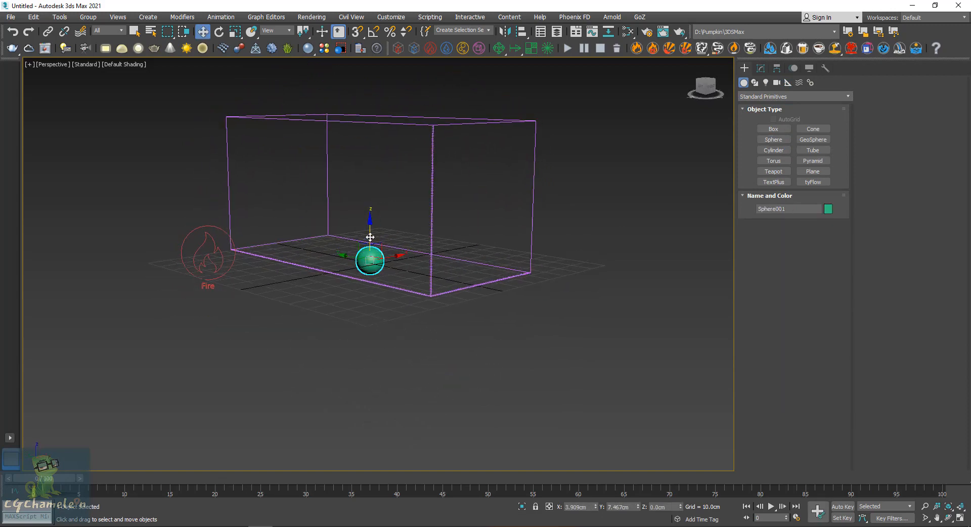
drag(369, 235, 371, 212)
mouse_move(376, 265)
alt+middle_down()
mouse_move(375, 235)
mouse_move(378, 246)
mouse_move(387, 227)
mouse_move(367, 275)
alt+middle_up()
key(q)
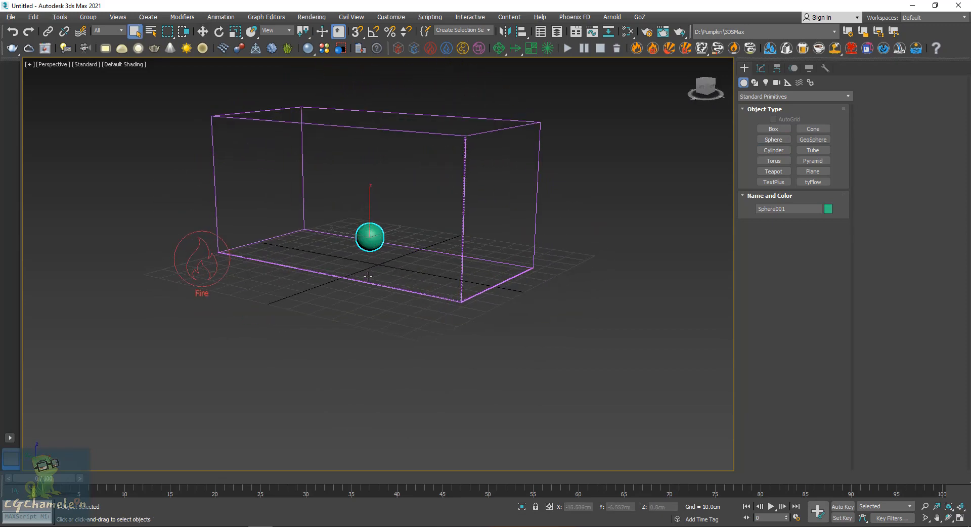
Reposition the sphere horizontally so it sits above the grid near the middle of the simulator container.
alt+middle_drag(394, 161, 354, 192)
key(w)
drag(395, 235, 320, 241)
alt+middle_drag(349, 253, 366, 211)
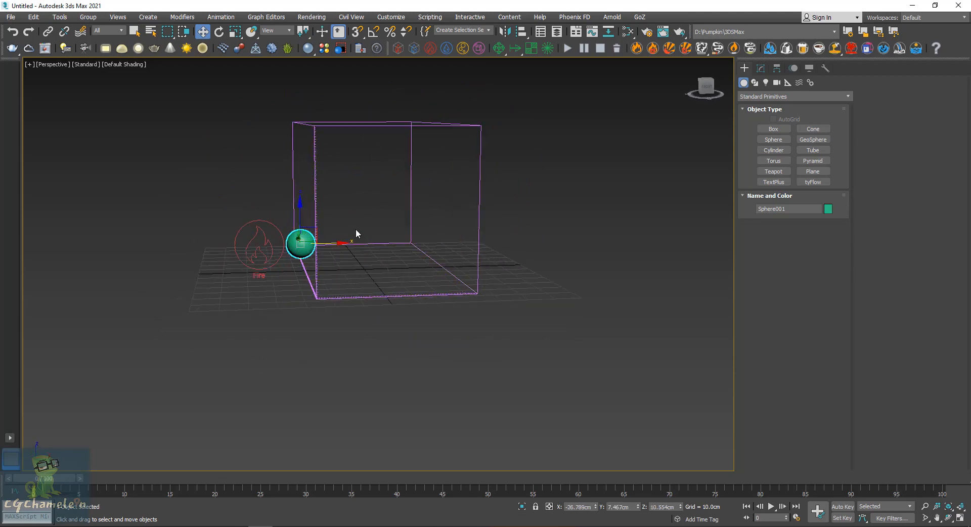
drag(340, 243, 389, 243)
alt+middle_drag(390, 243, 349, 255)
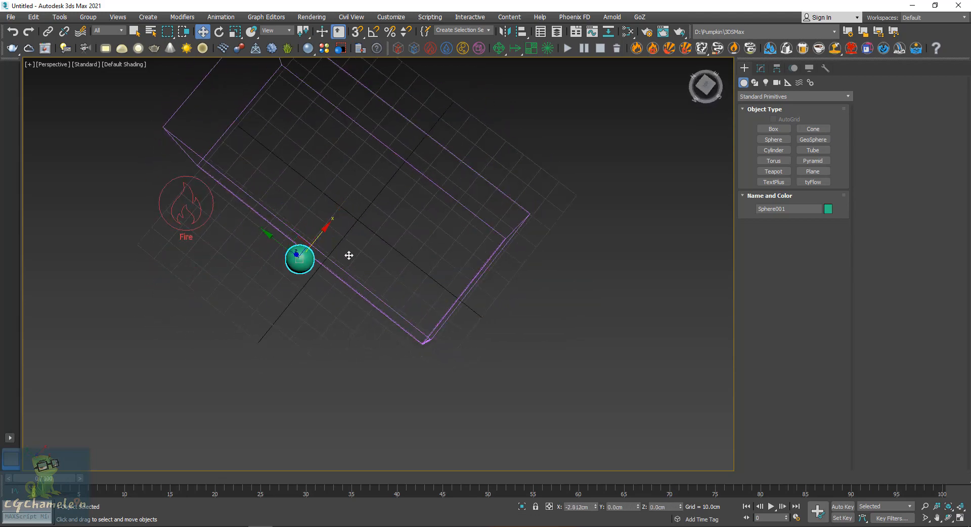
drag(349, 255, 396, 211)
alt+middle_drag(394, 286, 420, 241)
Move the fire source along its Y axis, farther away from the simulator container's corner.
click(215, 268)
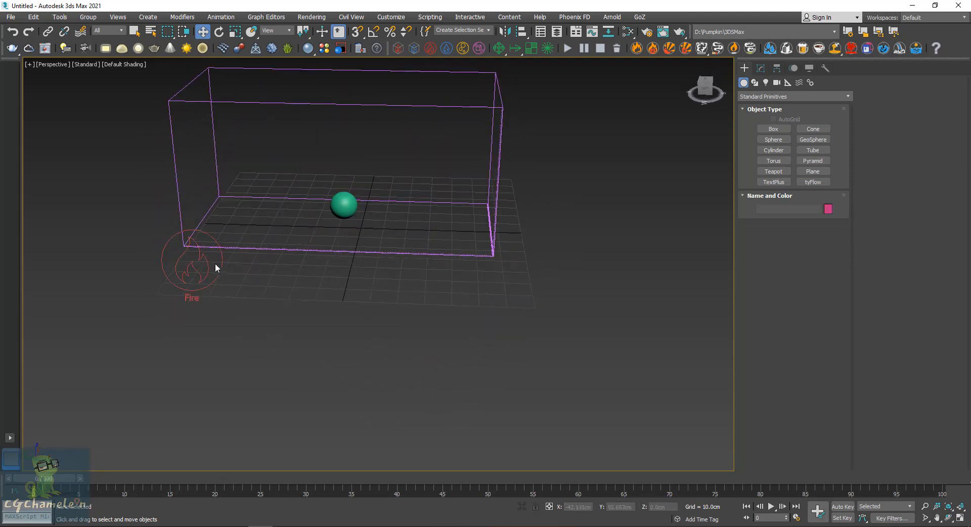
click(201, 261)
drag(143, 263, 100, 262)
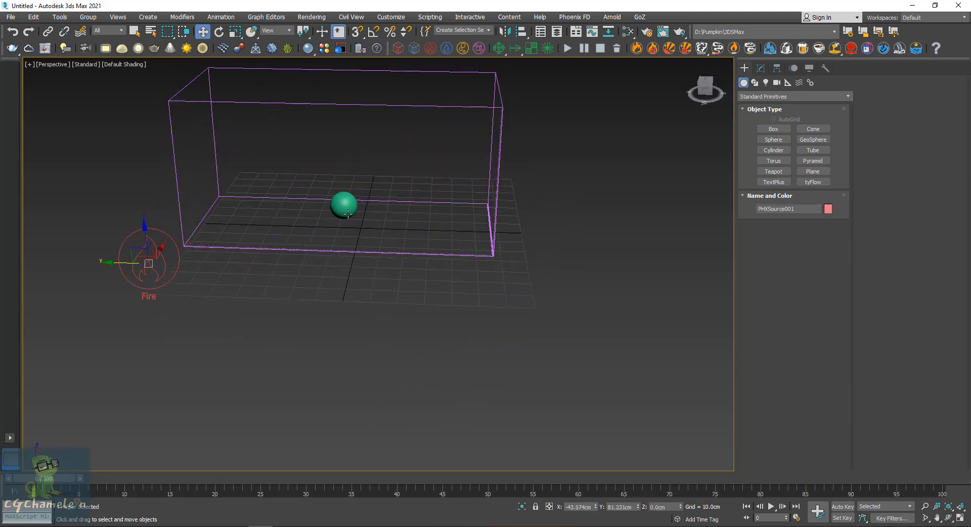
Add the sphere to the fire source's emitter nodes and clear the selection.
click(760, 68)
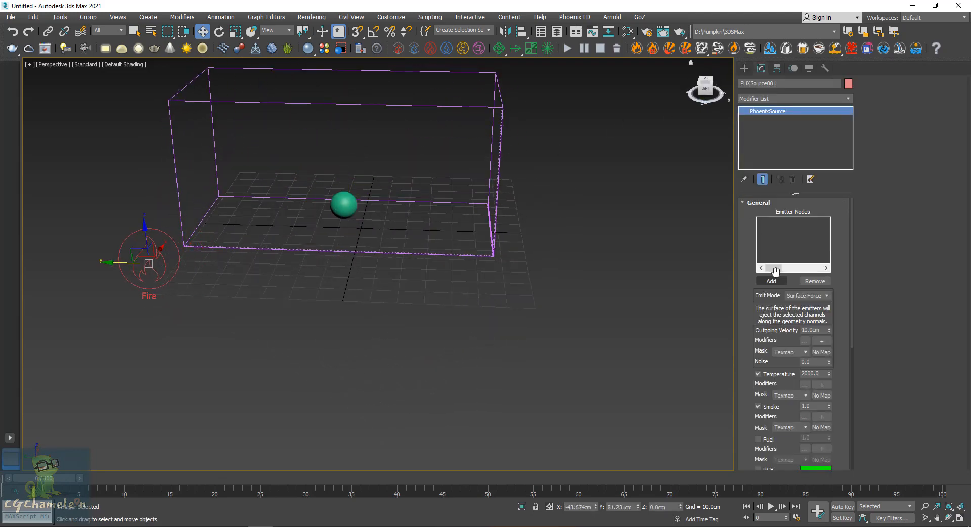
alt+middle_drag(413, 242, 377, 244)
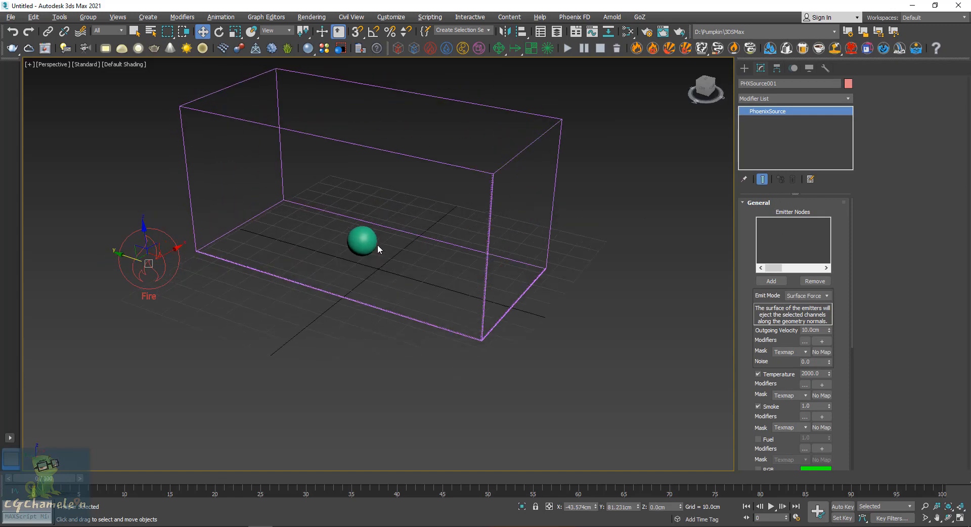
click(771, 281)
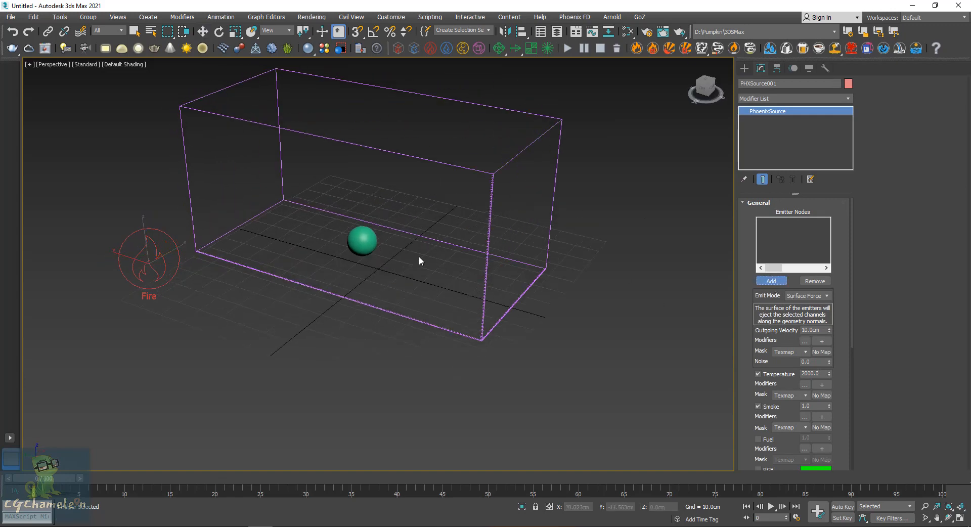
click(363, 248)
scroll(381, 274, down, 3)
key(q)
alt+middle_drag(381, 275, 359, 296)
click(386, 261)
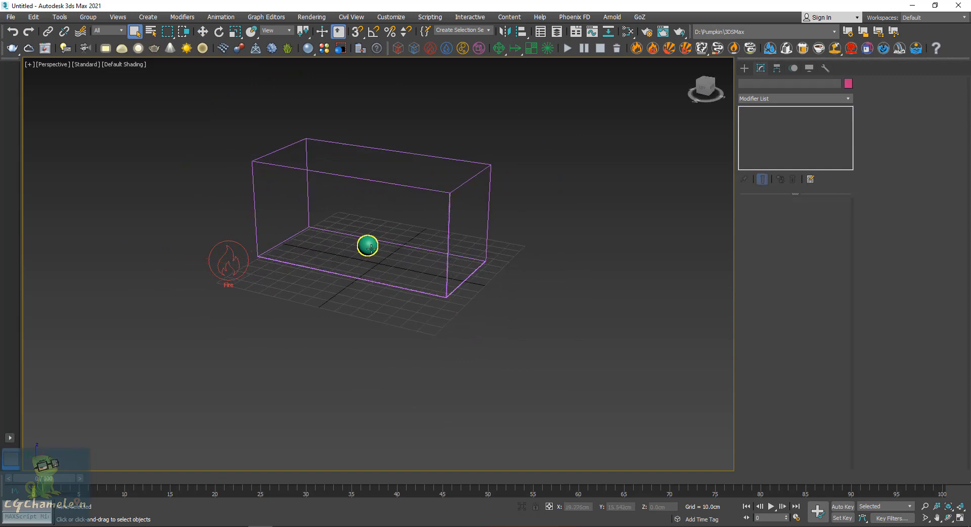
Run the fire simulation, pause it at frame 23 and inspect the result around the container.
click(567, 48)
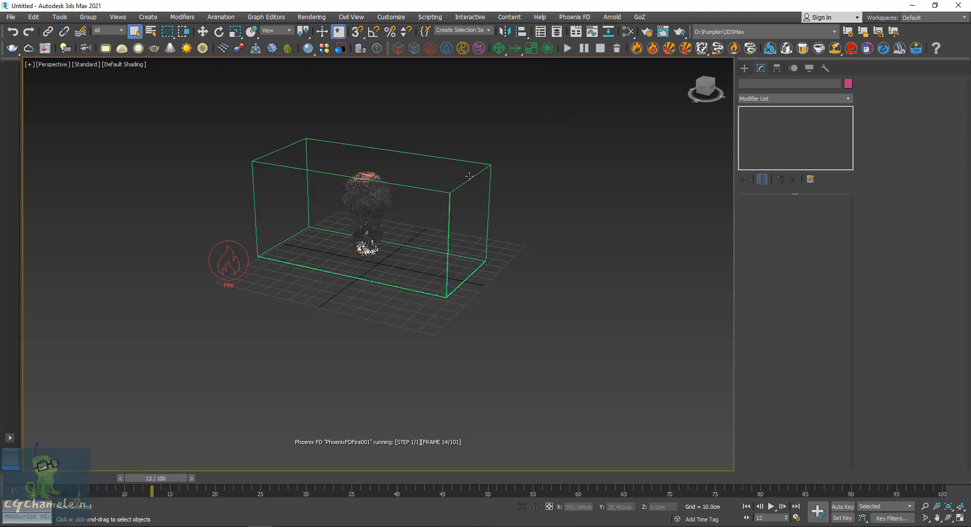
mouse_move(462, 189)
alt+middle_down()
mouse_move(465, 175)
mouse_move(483, 201)
mouse_move(499, 167)
mouse_move(475, 184)
alt+middle_up()
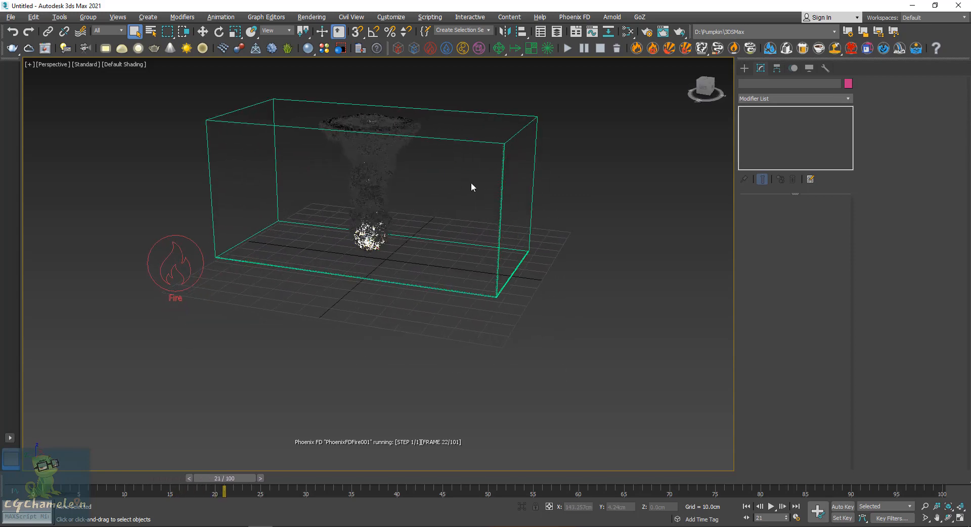
click(583, 49)
alt+middle_drag(554, 151, 584, 153)
alt+middle_drag(489, 179, 470, 246)
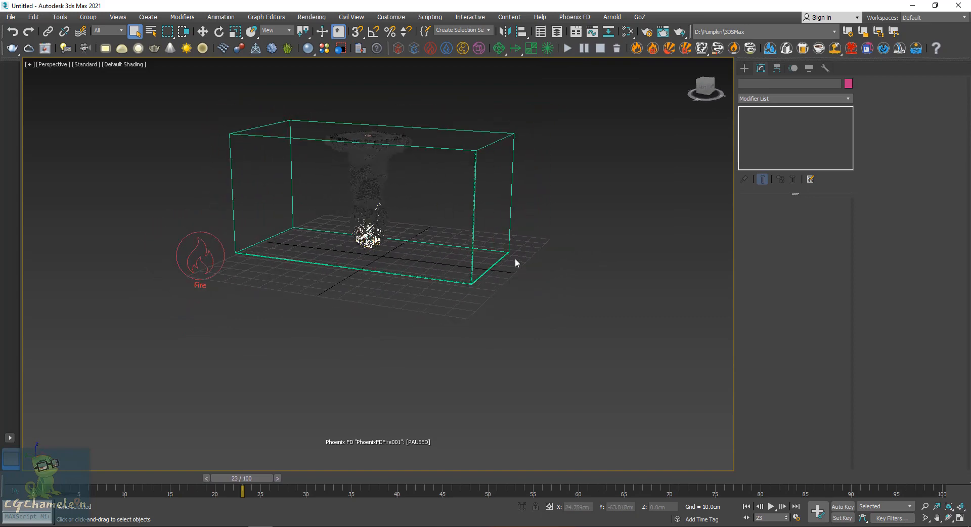
scroll(552, 305, up, 5)
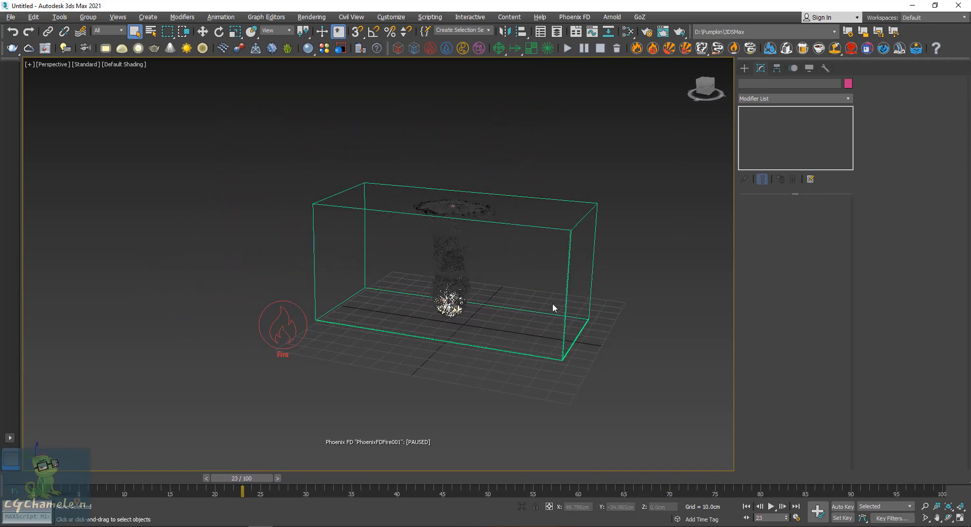
scroll(558, 330, down, 5)
alt+middle_drag(558, 330, 457, 329)
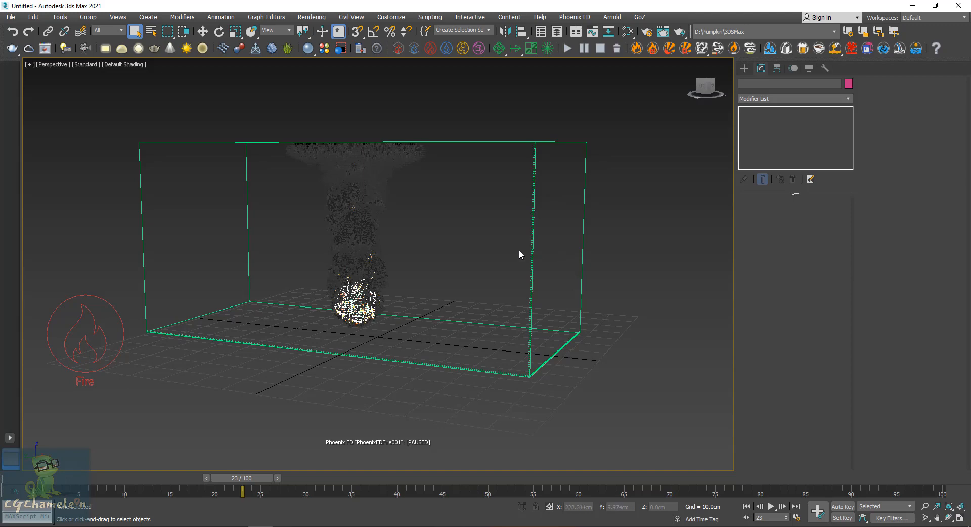
Enable the GPU preview in the viewport for the fire simulator.
click(535, 205)
click(579, 144)
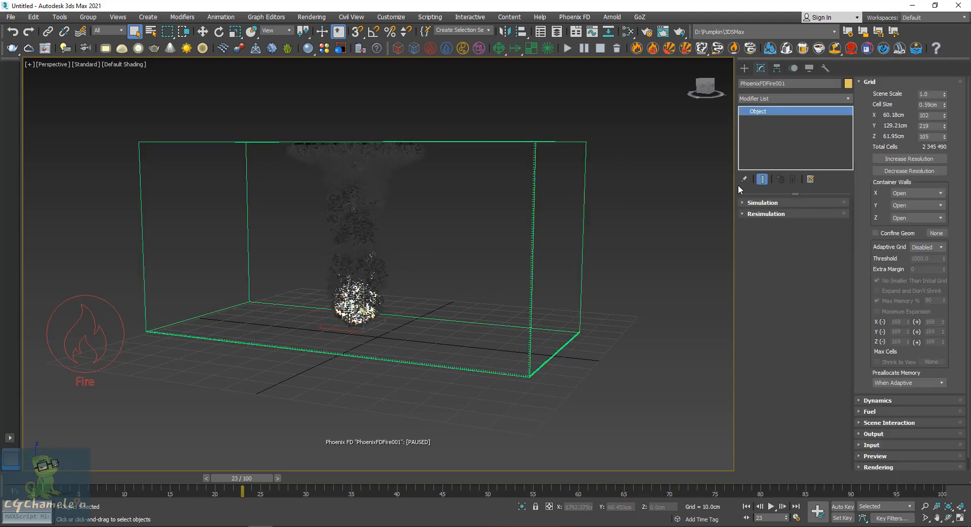
click(869, 82)
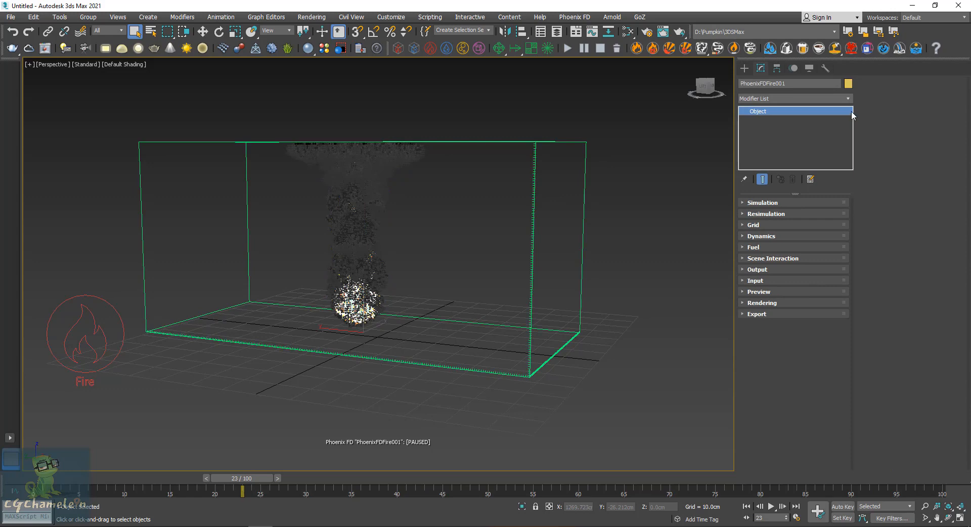
click(759, 291)
drag(874, 280, 871, 155)
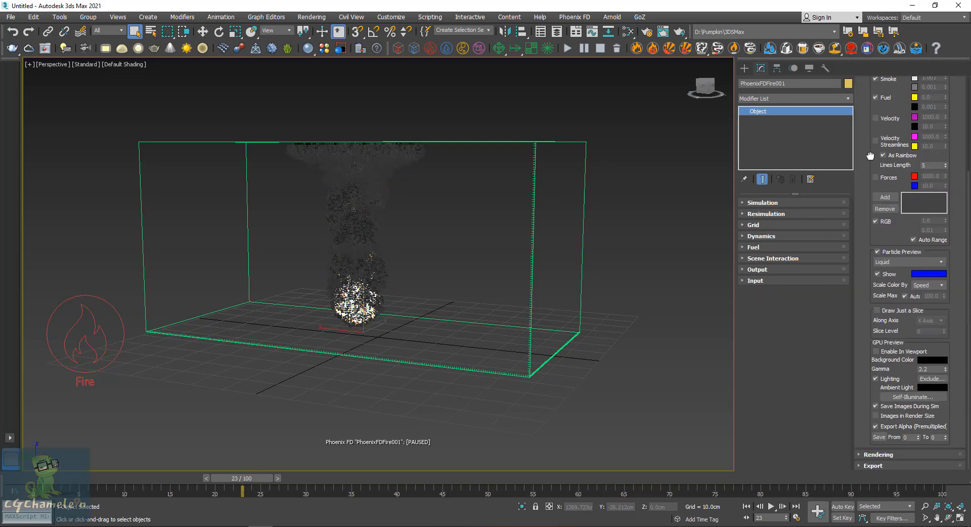
click(875, 352)
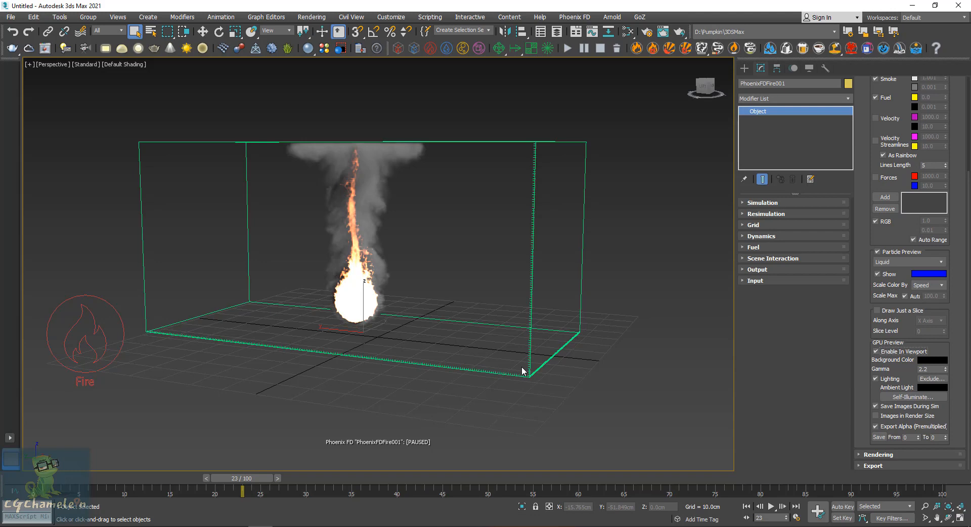
Scrub the timeline back to frame 17 to review the fire preview, and collapse the simulator's preview settings.
drag(261, 484, 201, 471)
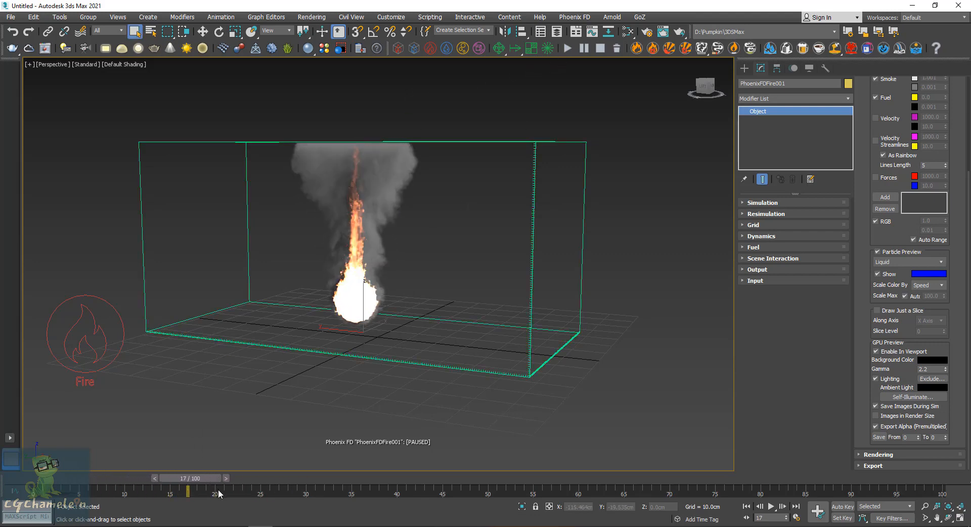
mouse_move(192, 478)
mouse_down()
mouse_move(155, 474)
mouse_move(204, 475)
mouse_up()
scroll(882, 88, up, 5)
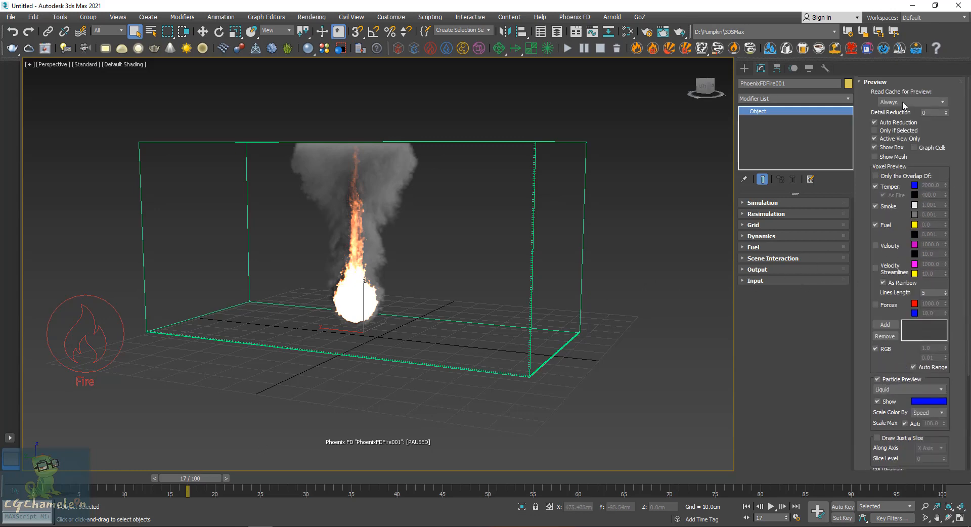
click(880, 82)
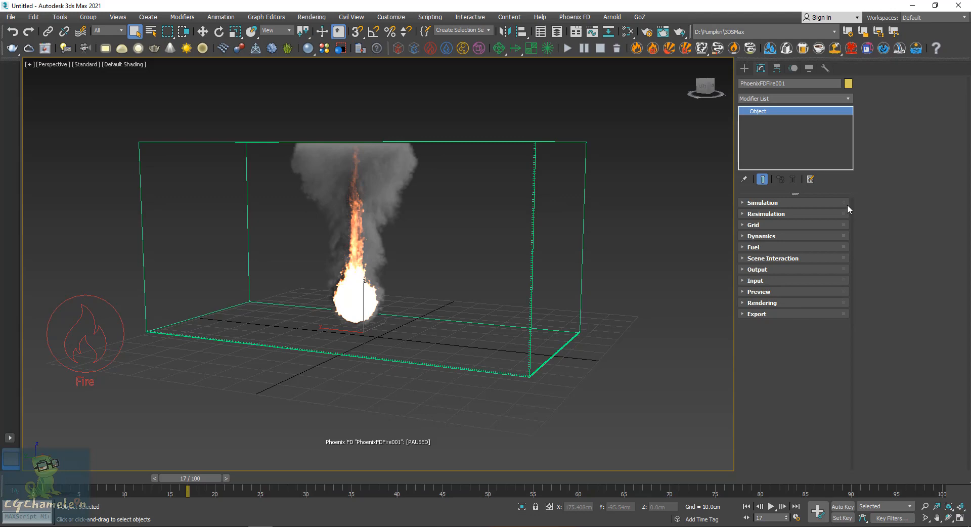
Select the fire source, review its emit mode options and keep Surface Force.
click(154, 351)
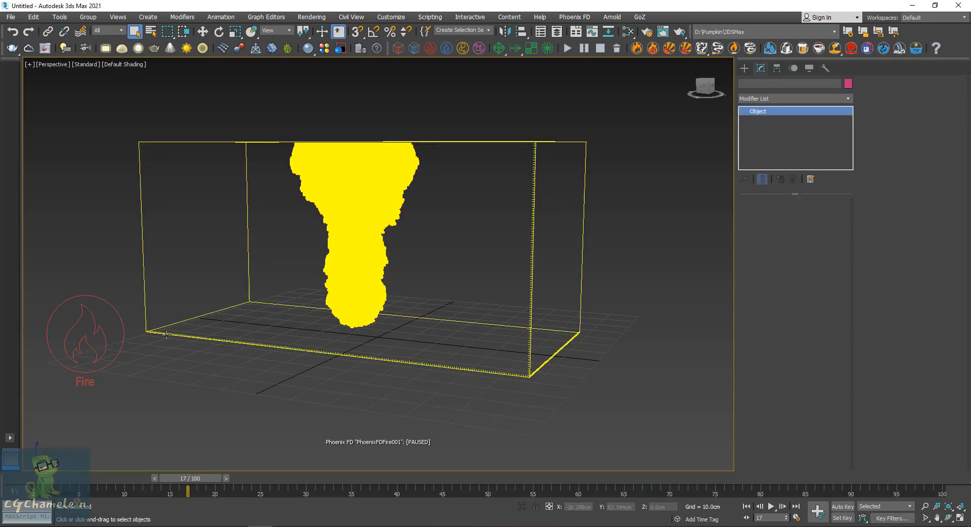
click(115, 329)
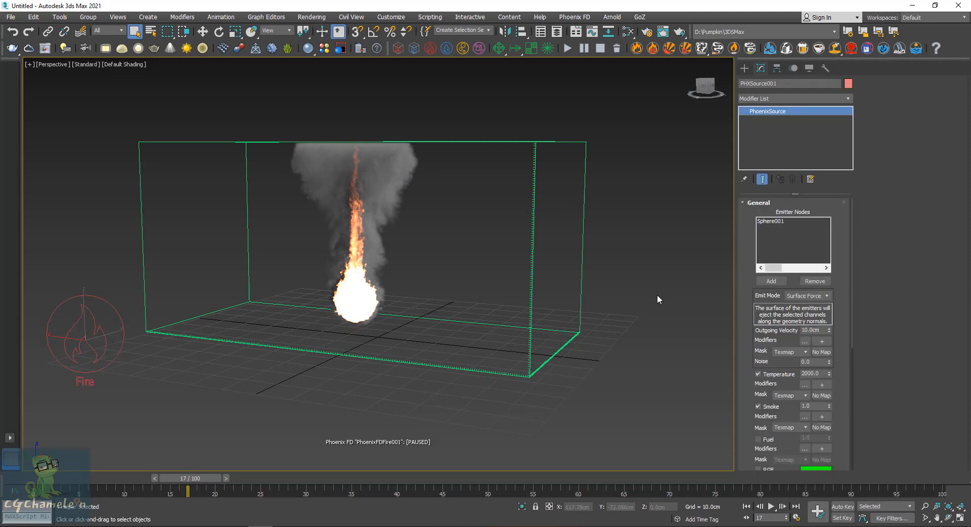
drag(745, 261, 750, 28)
drag(753, 224, 749, 462)
drag(776, 323, 807, 238)
click(808, 236)
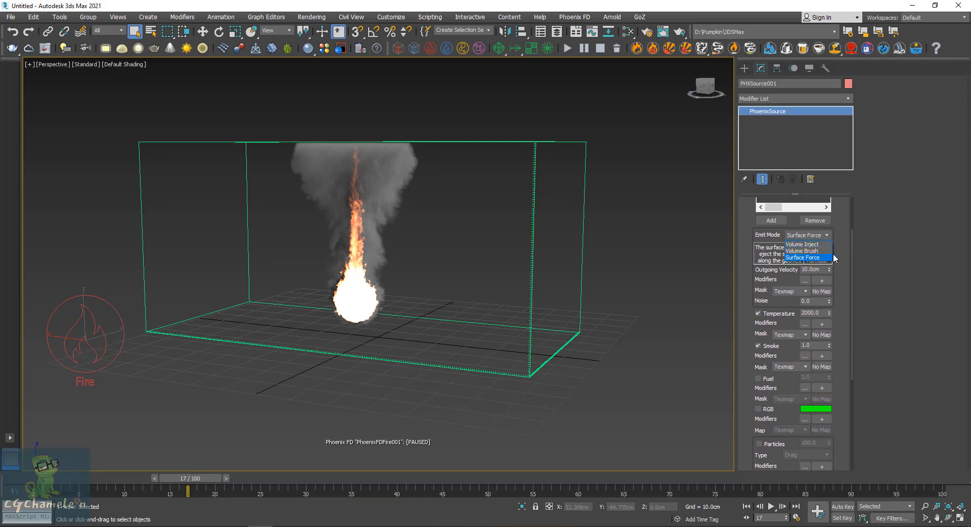
click(831, 257)
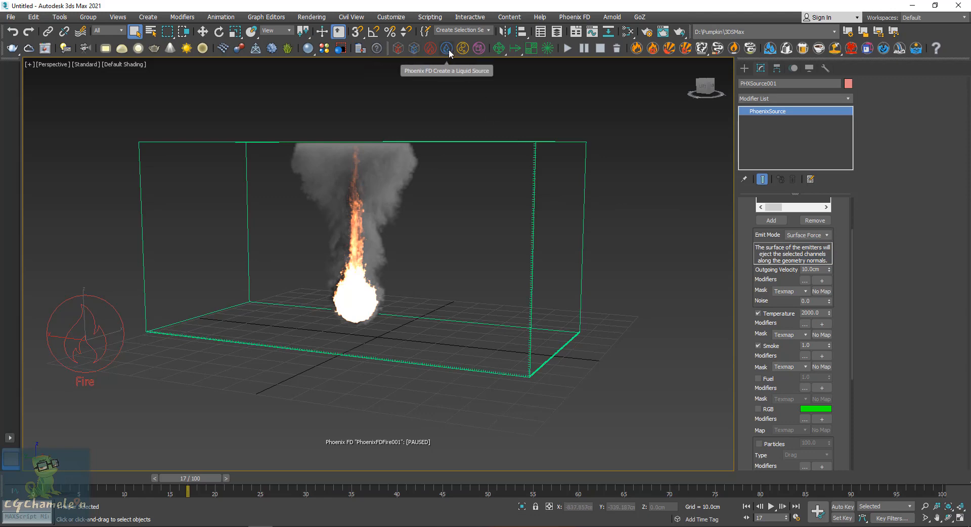
Set the fire source's outgoing velocity to 1 cm and rerun the simulation.
scroll(790, 276, down, 1)
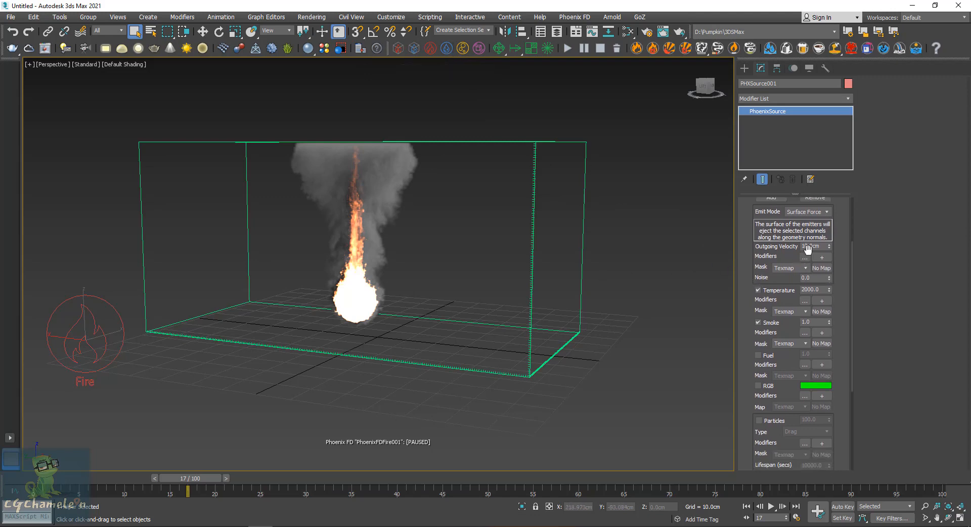
drag(819, 246, 798, 248)
drag(192, 480, 130, 464)
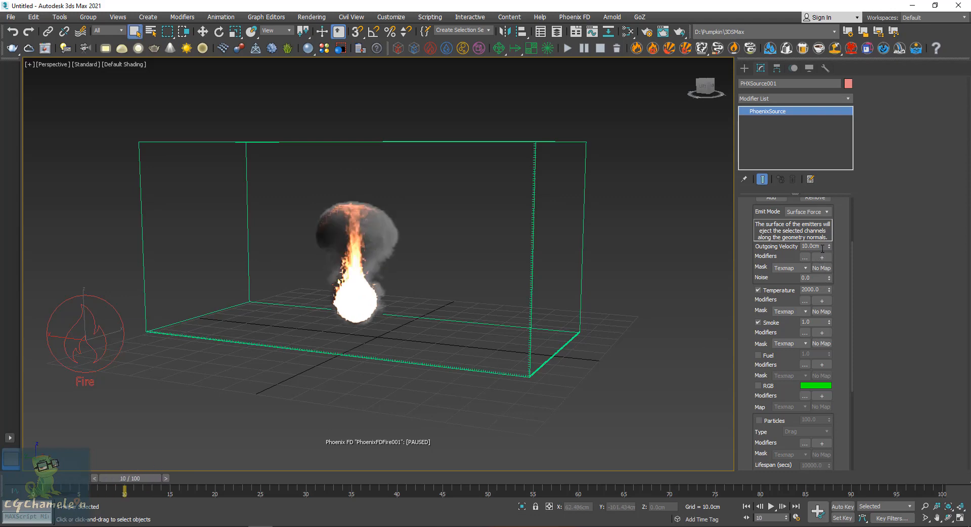
double_click(814, 246)
text(1)
key(Return)
click(569, 46)
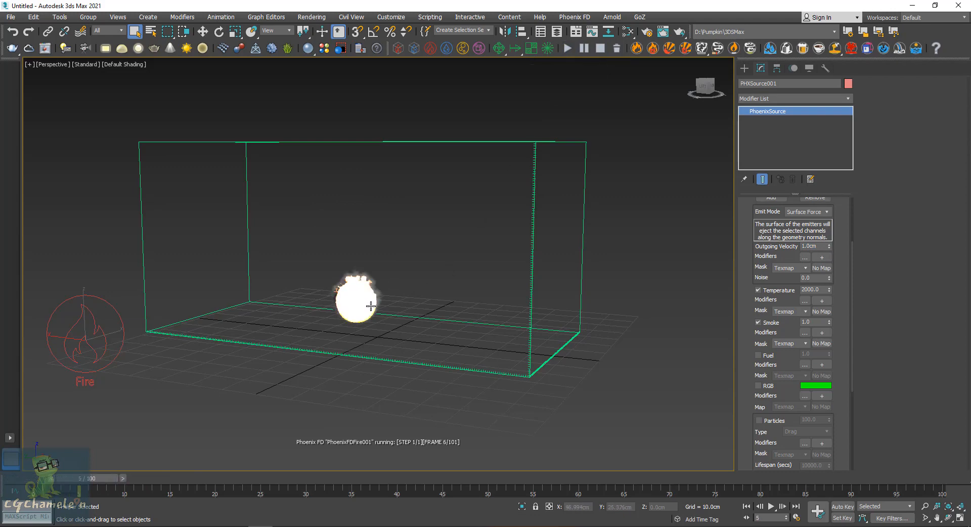
mouse_move(370, 306)
alt+middle_down()
mouse_move(379, 308)
mouse_move(371, 312)
alt+middle_up()
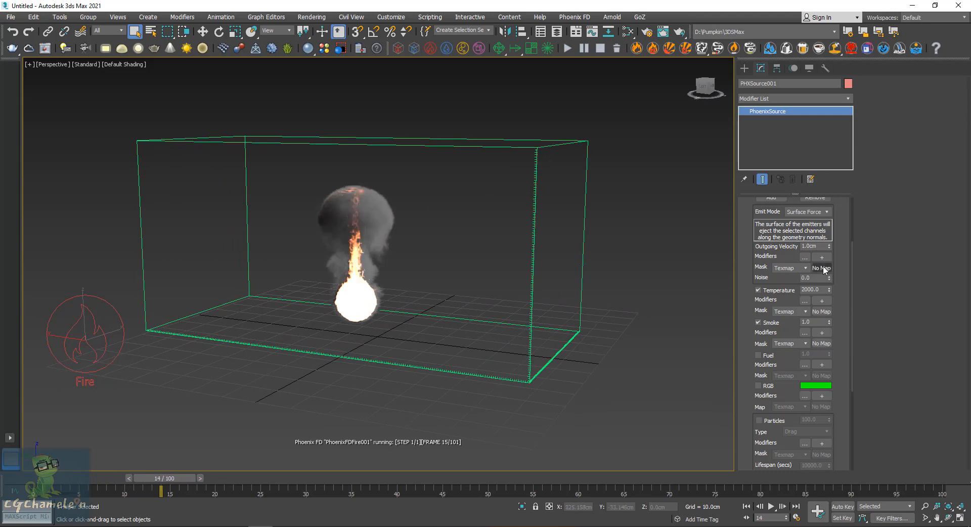
Pause the simulation and set the fire source's outgoing velocity to 10 cm.
drag(821, 246, 778, 243)
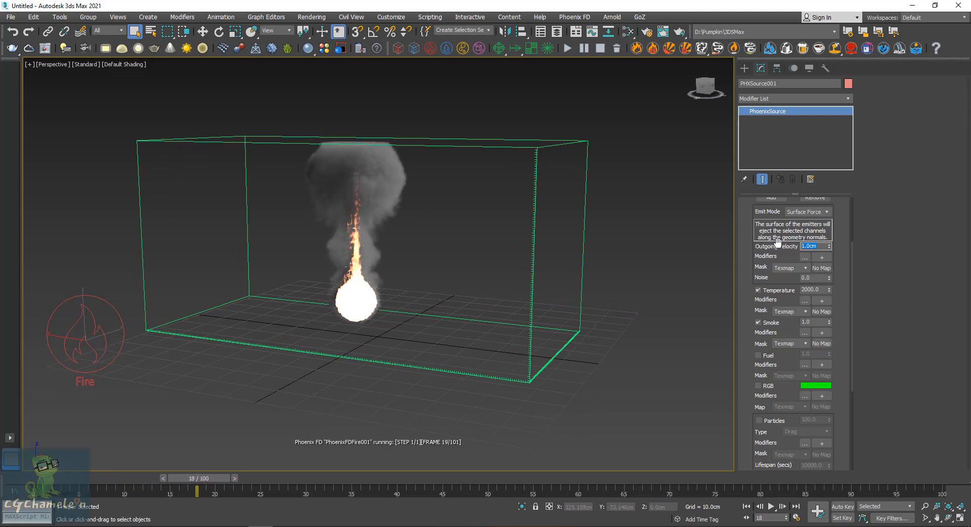
click(582, 48)
text(10)
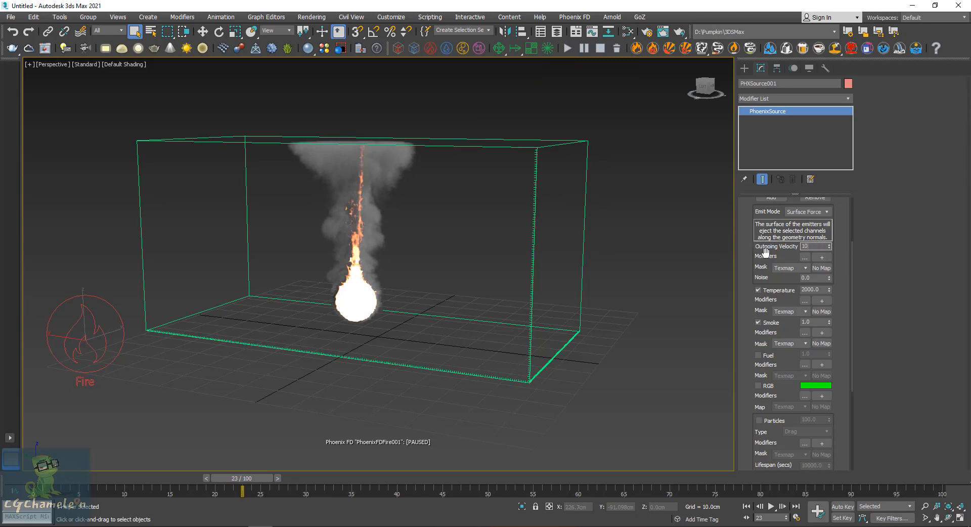
drag(765, 251, 764, 246)
Set the fire source's temperature to 400, rewind the timeline to frame 0 and rerun the simulation.
scroll(767, 253, down, 1)
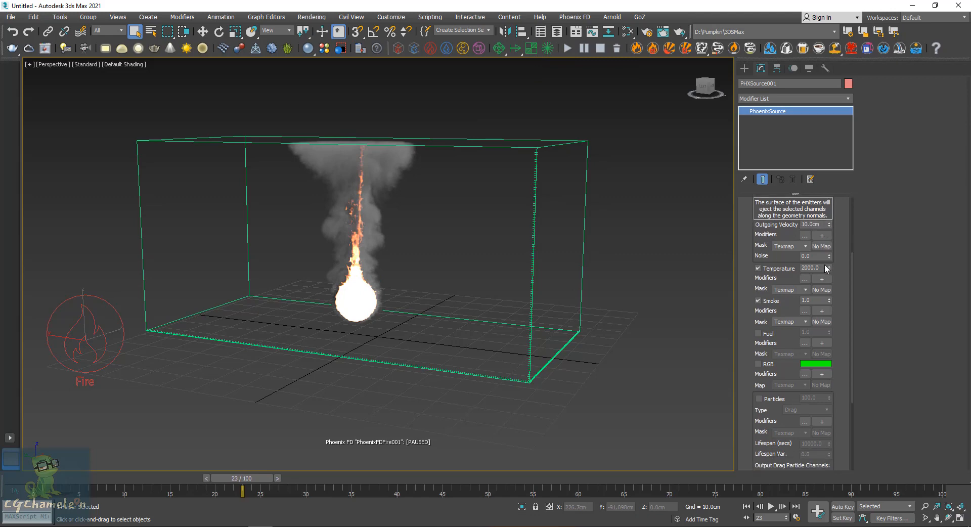
drag(825, 268, 742, 269)
text(400)
key(Return)
drag(250, 478, 45, 478)
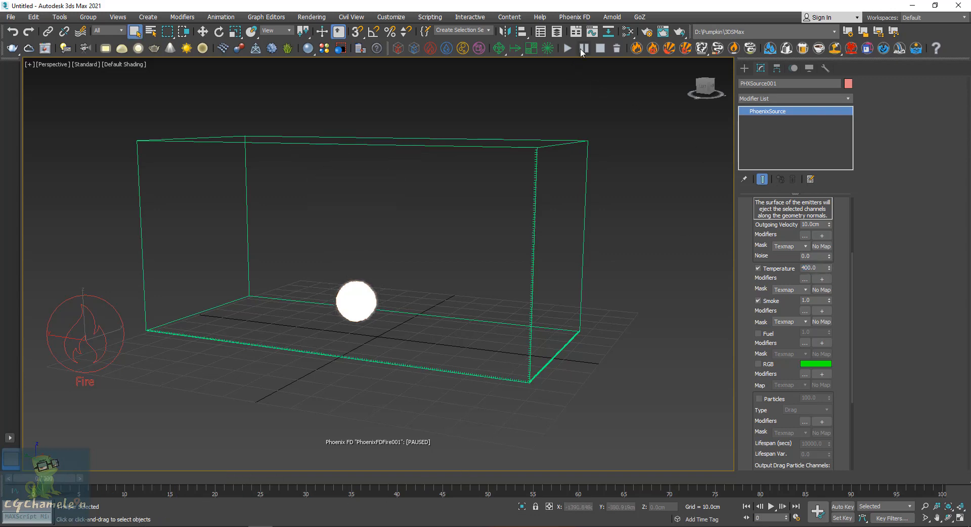
click(568, 49)
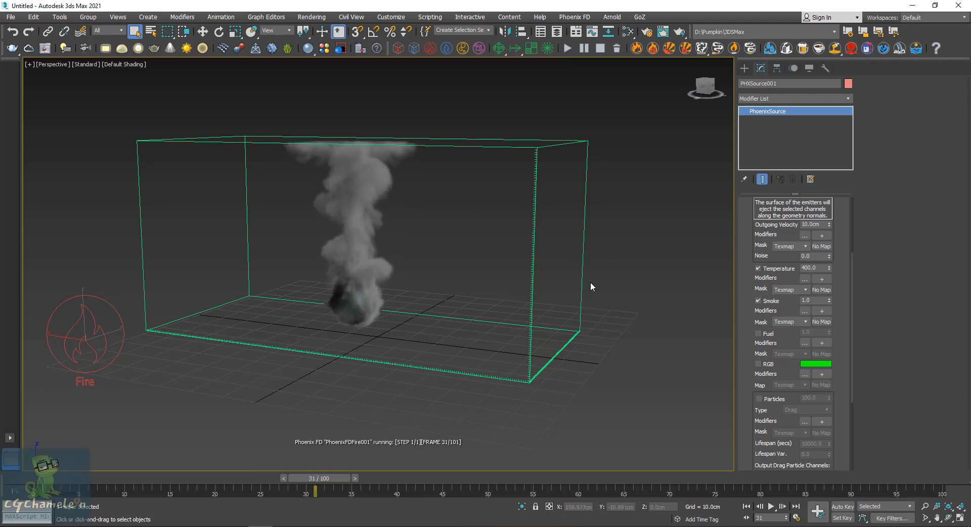
Try fire source temperatures of 3000, 1500 and 1000 while the simulation runs.
double_click(819, 267)
text(3000)
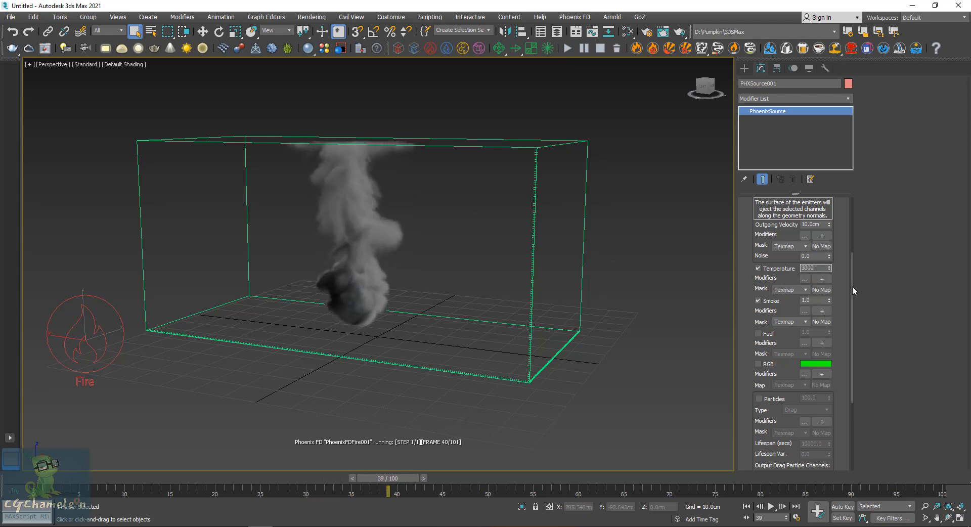
key(Return)
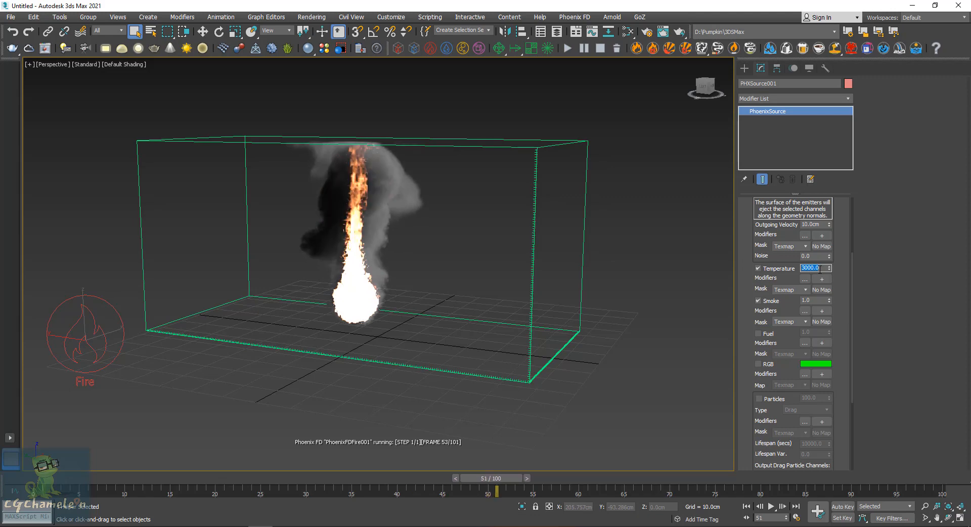
text(1500)
key(Return)
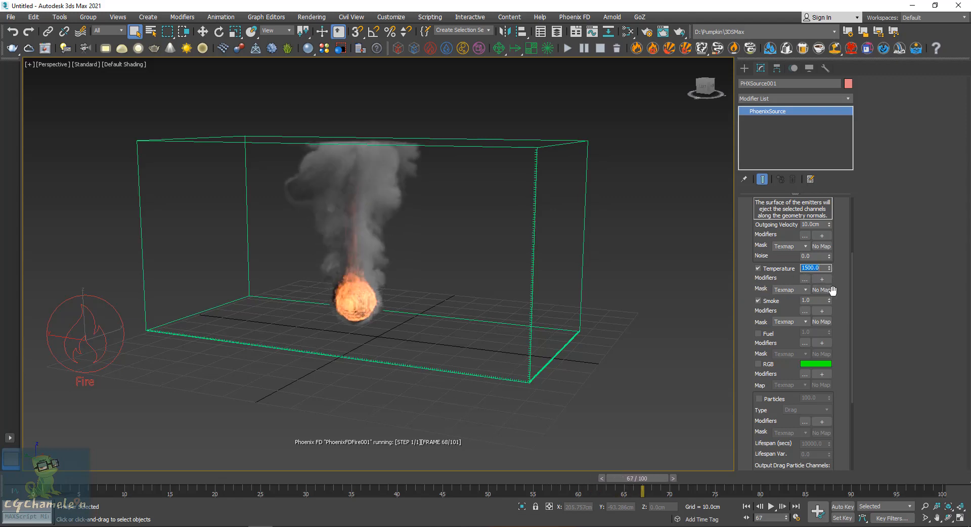
text(1000)
key(Return)
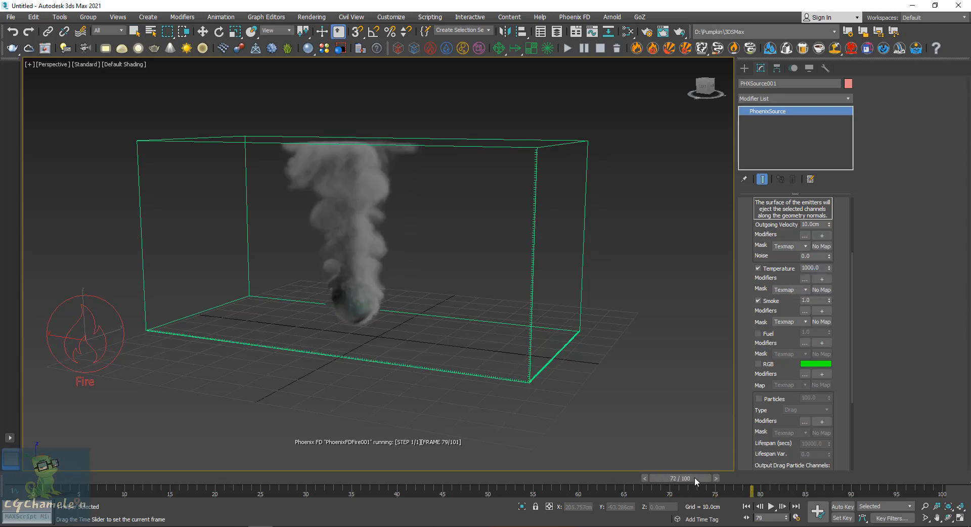
Pause the simulation, rewind the timeline to frame 0 and rerun it, stopping and restarting it once more.
click(583, 48)
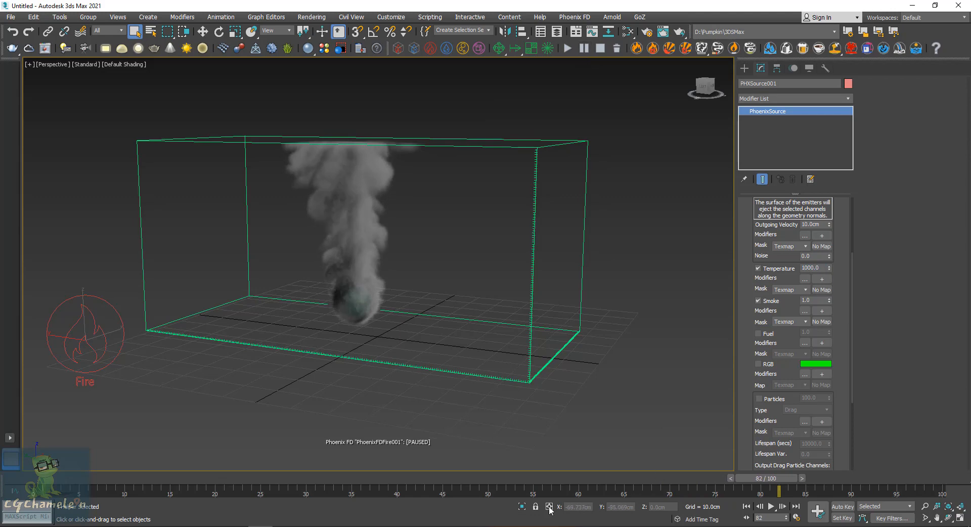
drag(765, 477, 27, 470)
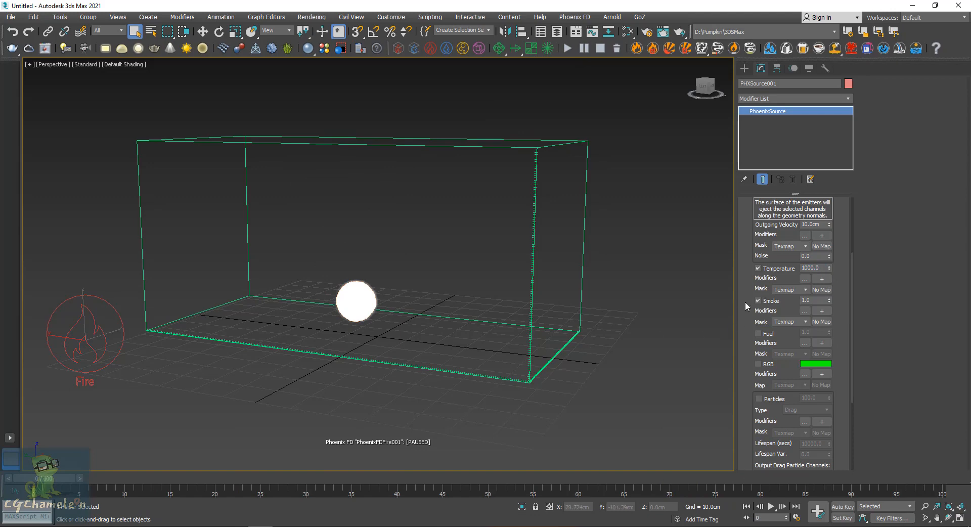
scroll(749, 287, down, 1)
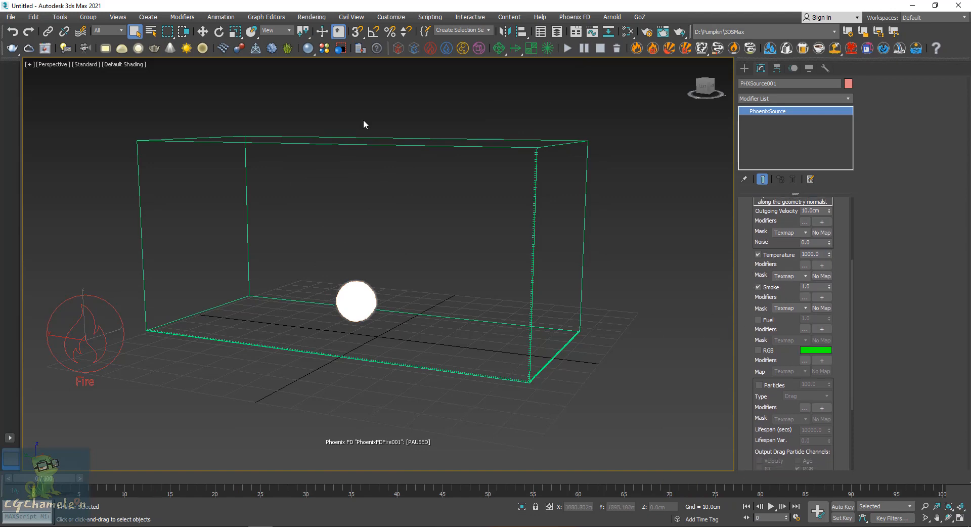
click(567, 48)
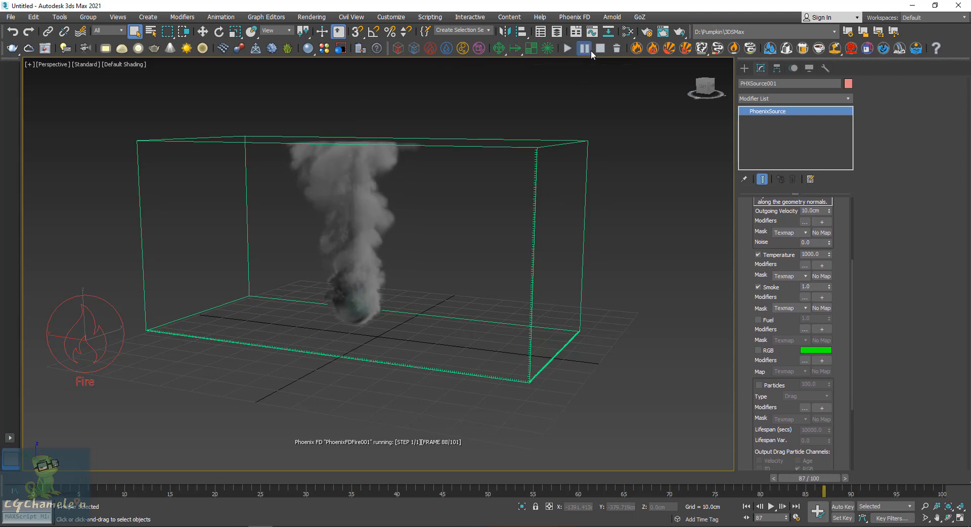
click(601, 49)
click(601, 49)
click(568, 49)
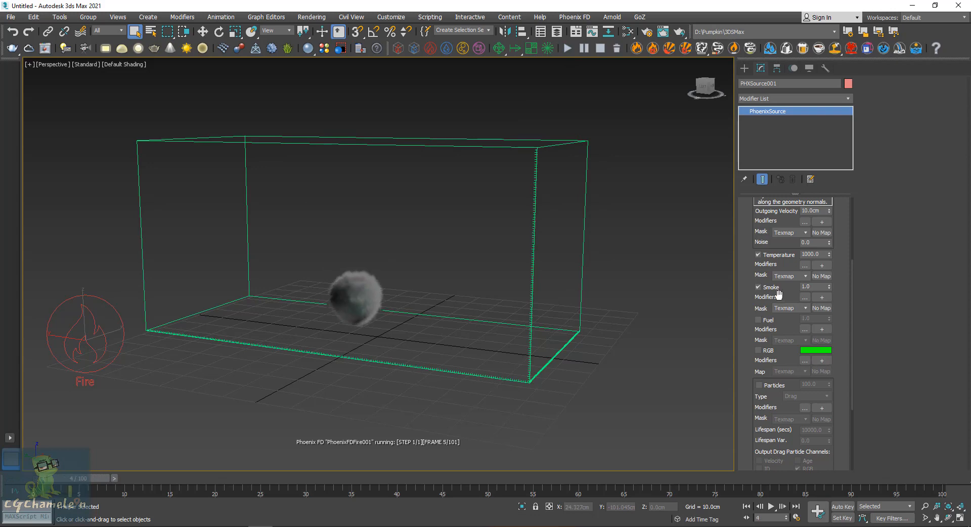
Set the fire source's temperature to 2000 while the simulation runs.
drag(822, 255, 769, 255)
text(2000)
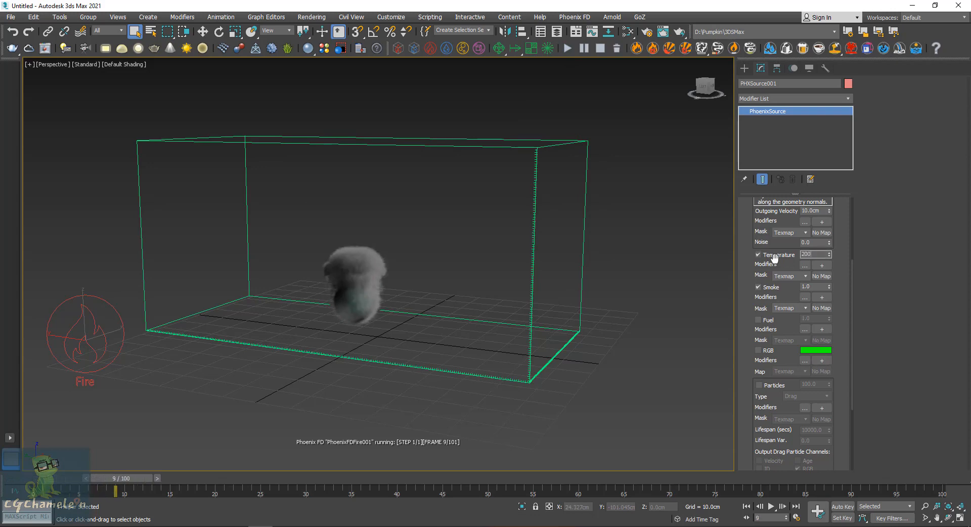
key(Return)
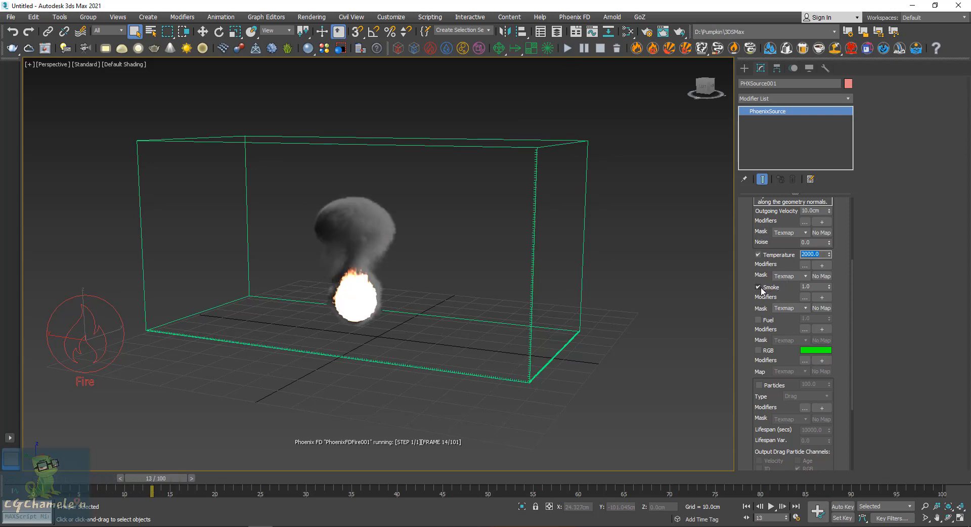
Test the source's smoke channel by switching it off and on, and try smoke amounts of 0 and 1000.
click(758, 287)
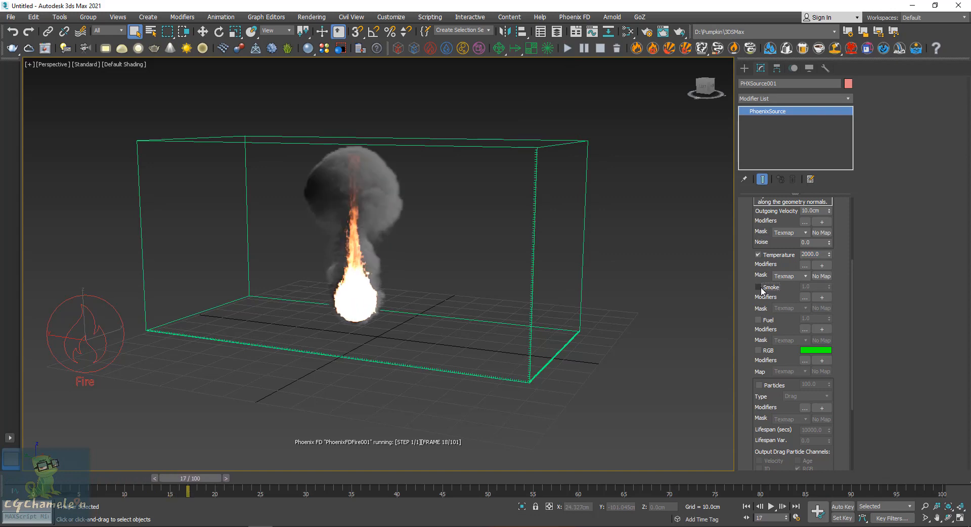
click(761, 287)
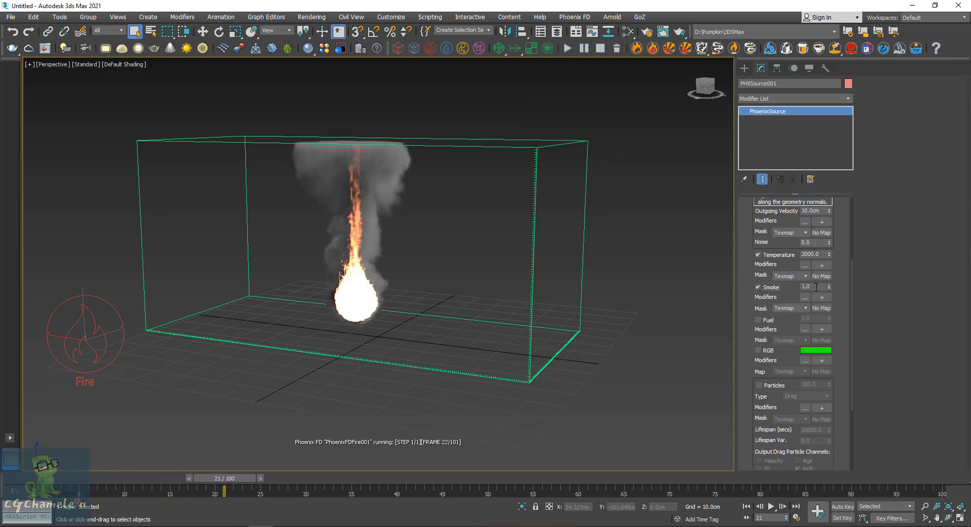
drag(813, 287, 771, 288)
text(0)
key(Return)
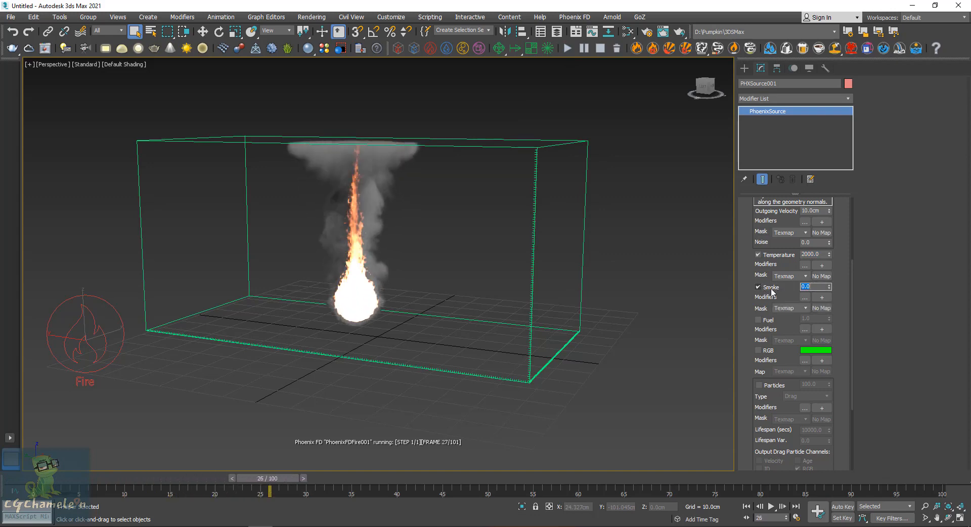
text(1000)
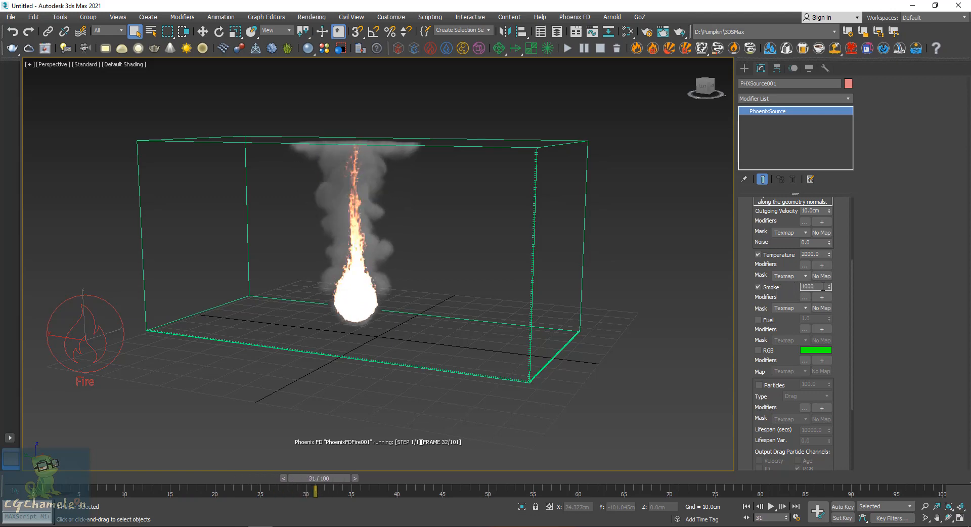
key(Return)
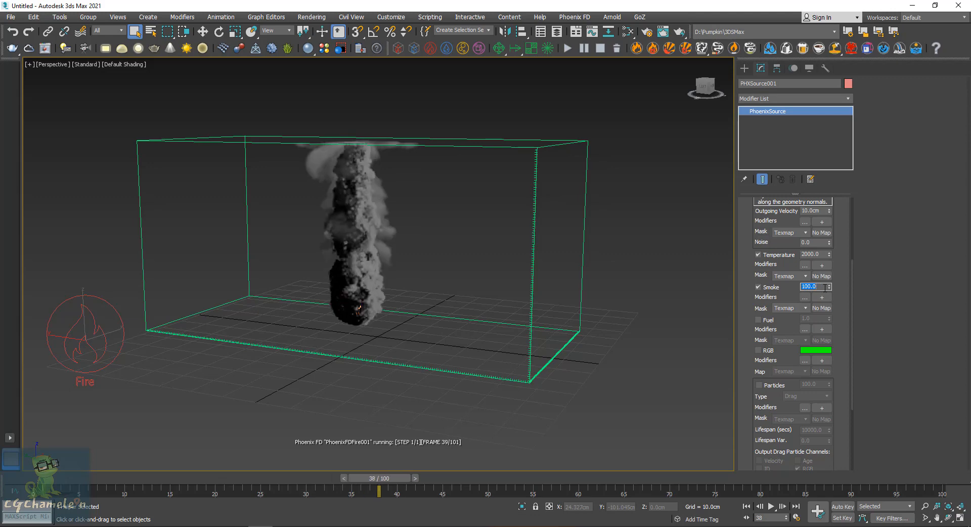
Set the source's smoke amount to 1, disable the smoke channel and restart the simulation.
text(1)
click(758, 286)
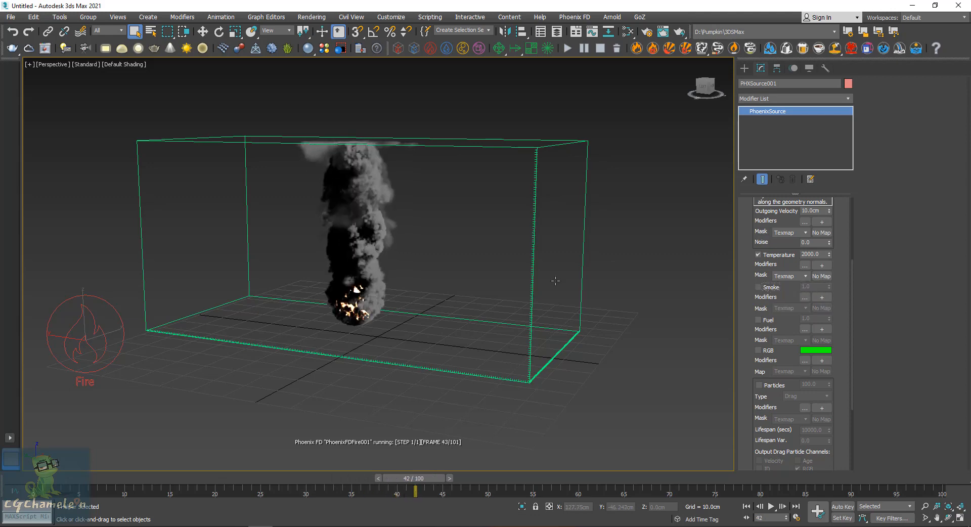
click(600, 48)
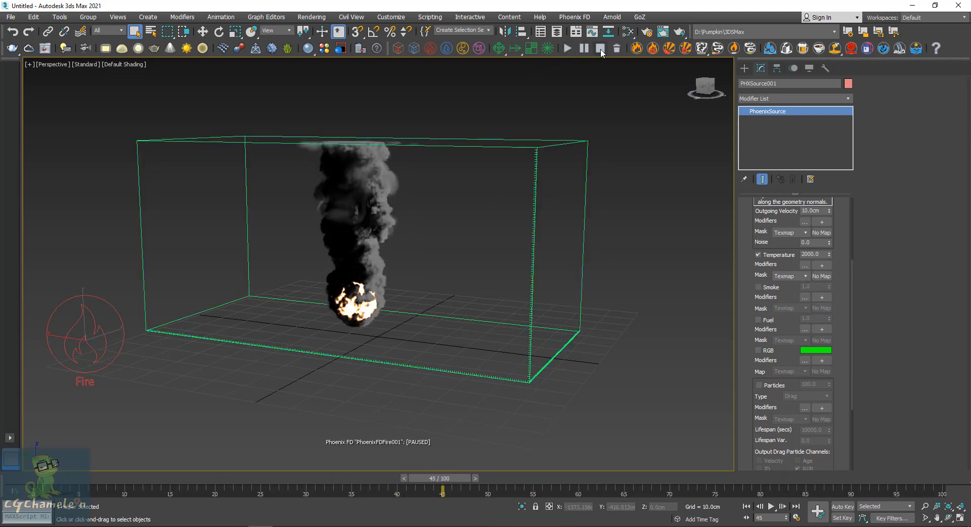
click(570, 49)
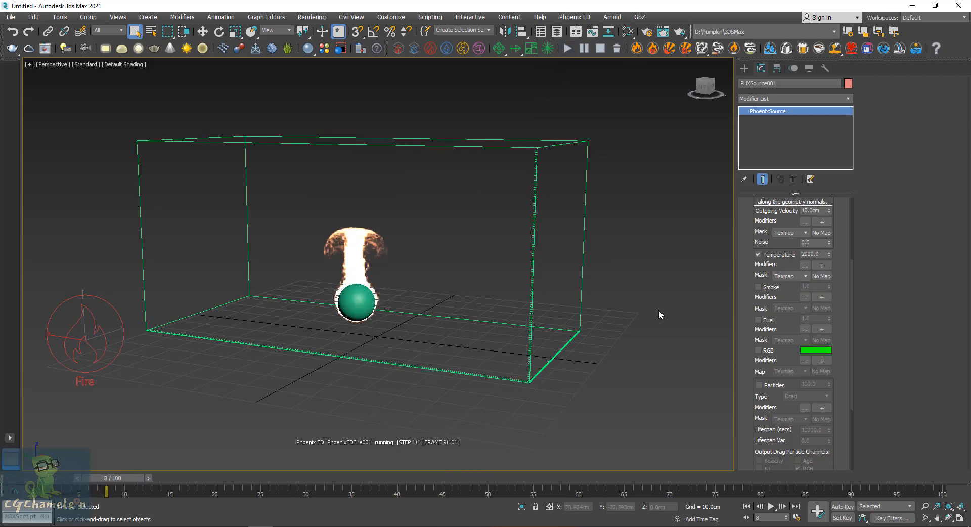
Enable the source's smoke channel again, stop the simulation, and rerun it from frame 0.
click(757, 287)
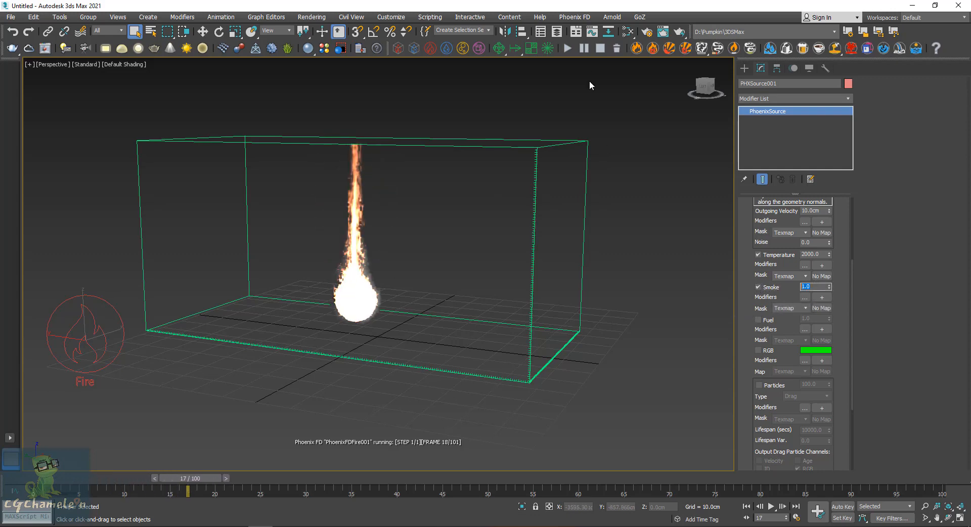
click(587, 48)
click(596, 49)
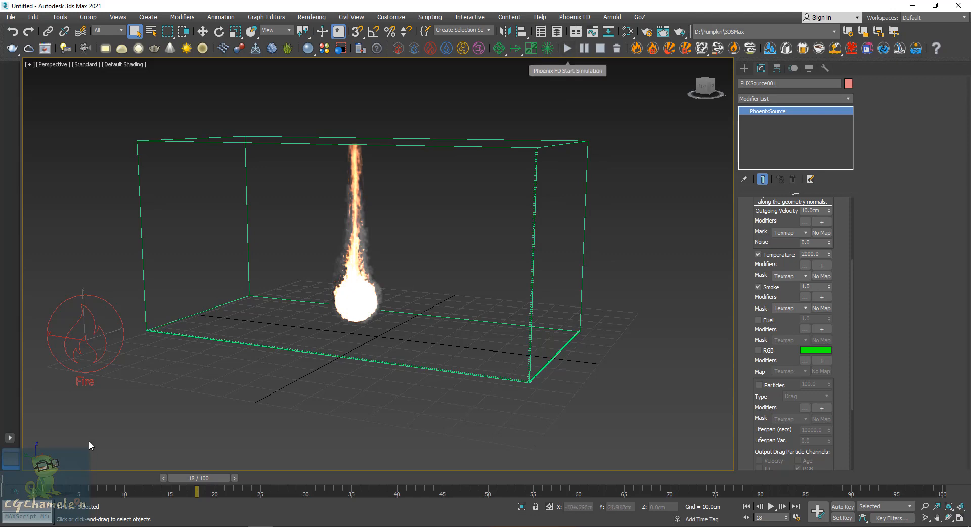
drag(190, 479, 31, 479)
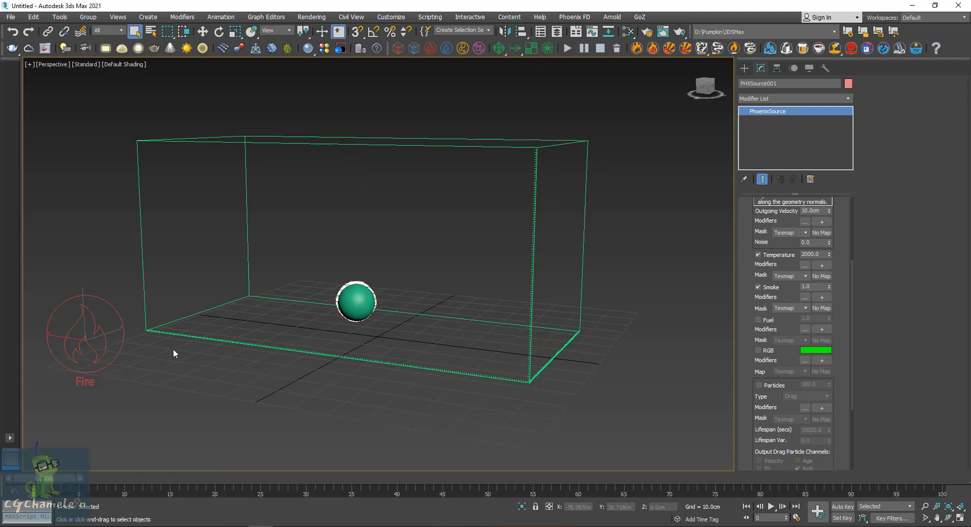
click(566, 48)
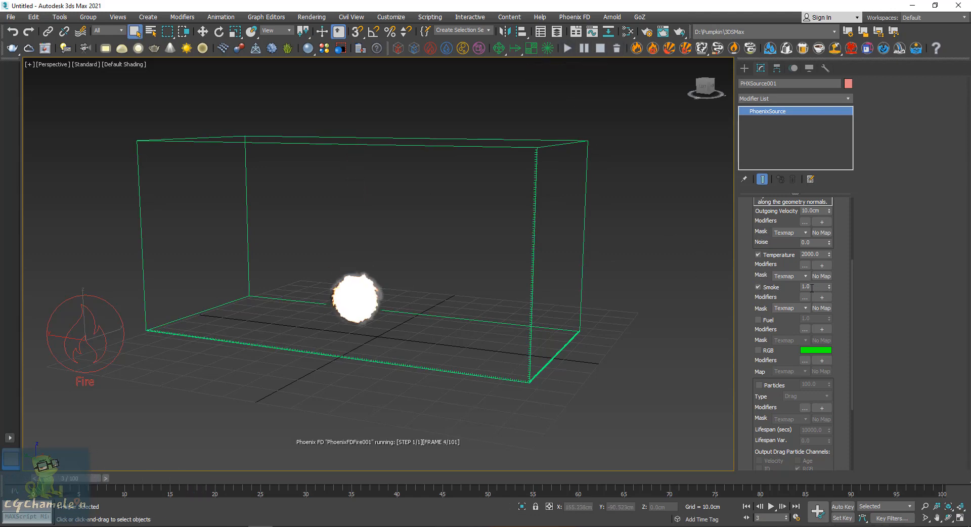
Try a smoke amount of 10 on the fire source during the running simulation.
drag(815, 287, 764, 291)
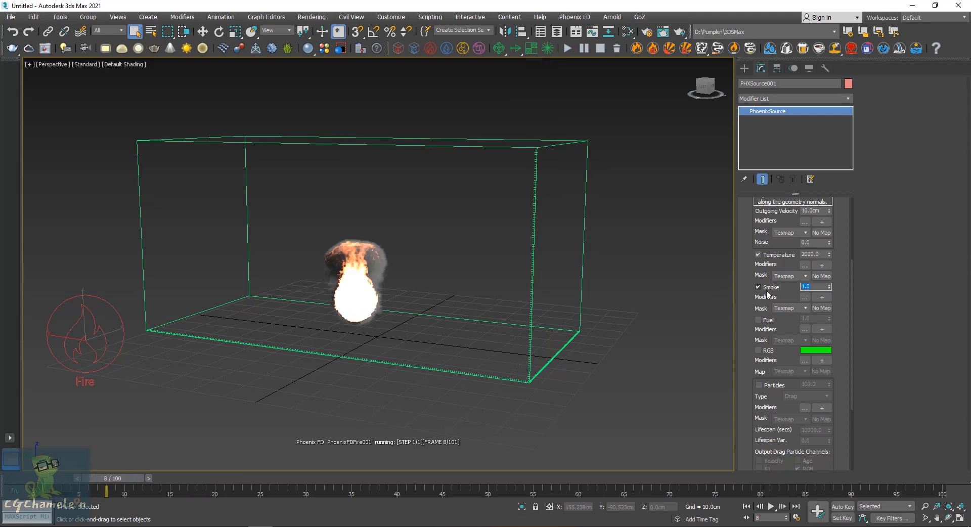
text(10)
key(Return)
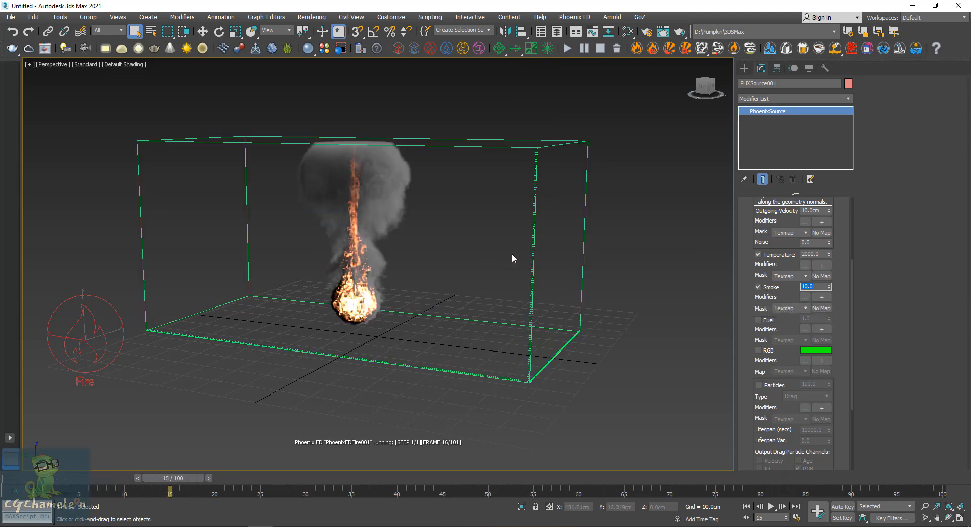
Pause the simulation and set the fire source's smoke amount to 1.
click(583, 48)
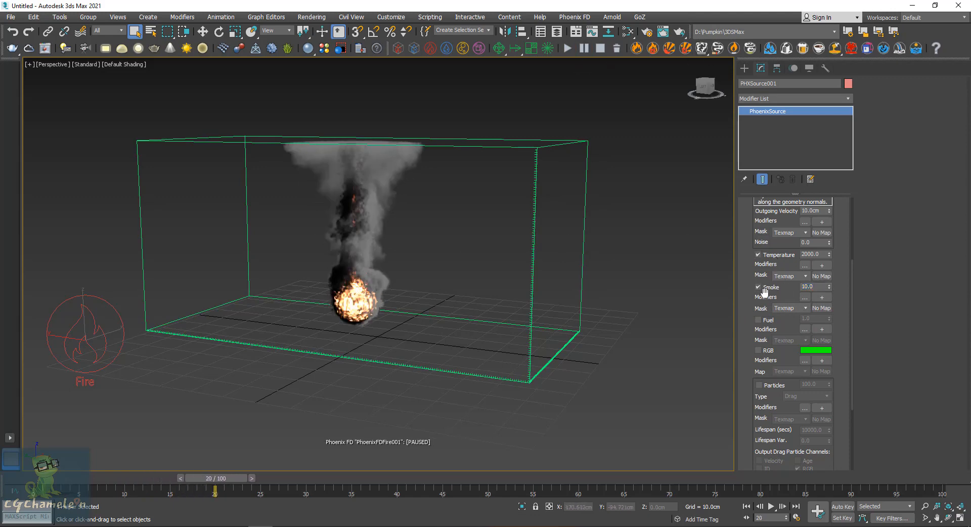
drag(824, 287, 788, 290)
text(10)
Enable the fire source's Fuel channel and disable its Smoke and Temperature channels.
scroll(751, 278, down, 3)
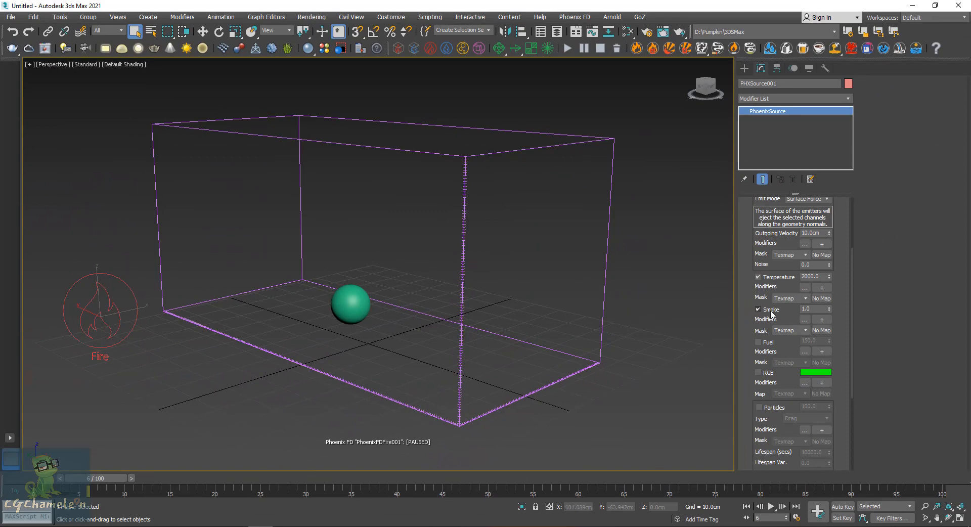
click(765, 342)
click(768, 310)
click(768, 279)
drag(746, 285, 745, 248)
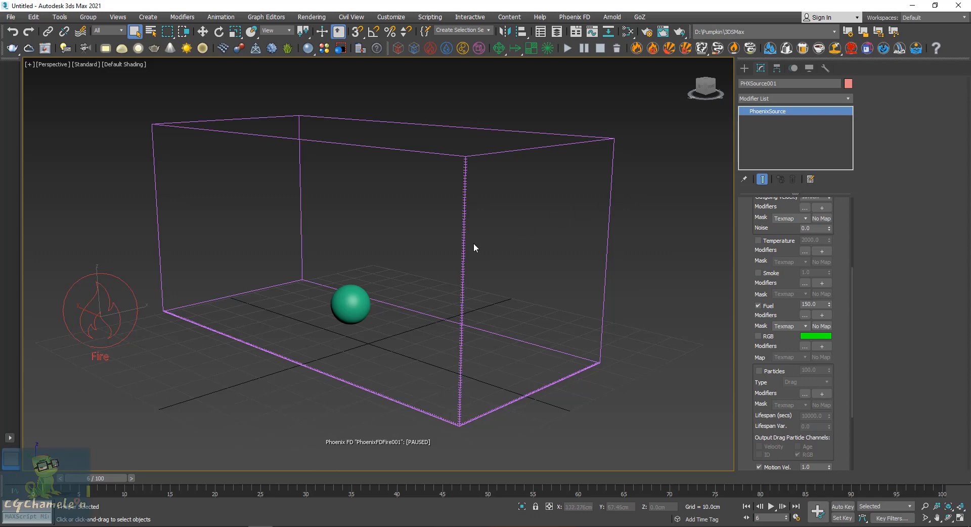
mouse_move(474, 244)
alt+middle_down()
mouse_move(450, 260)
mouse_move(475, 265)
mouse_move(463, 254)
alt+middle_up()
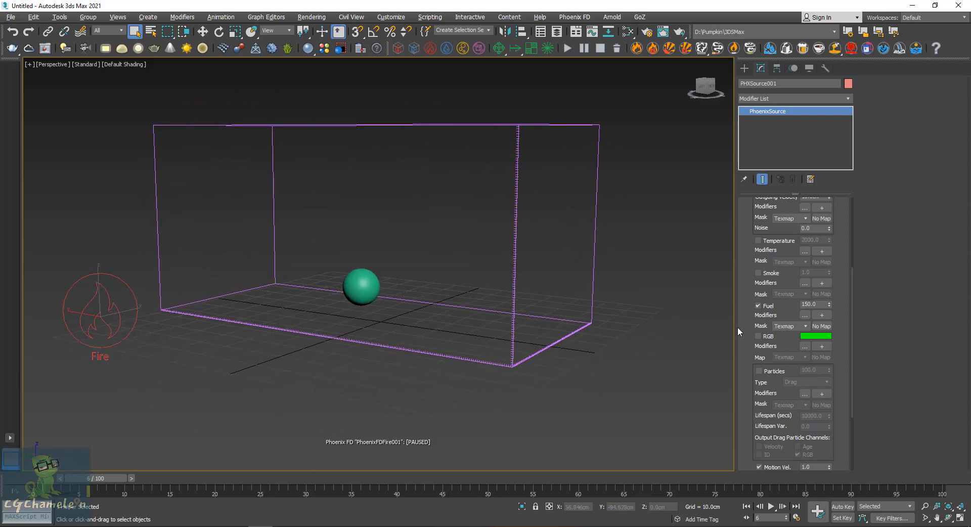
click(764, 308)
click(764, 307)
drag(817, 305, 768, 308)
alt+middle_drag(604, 320, 627, 303)
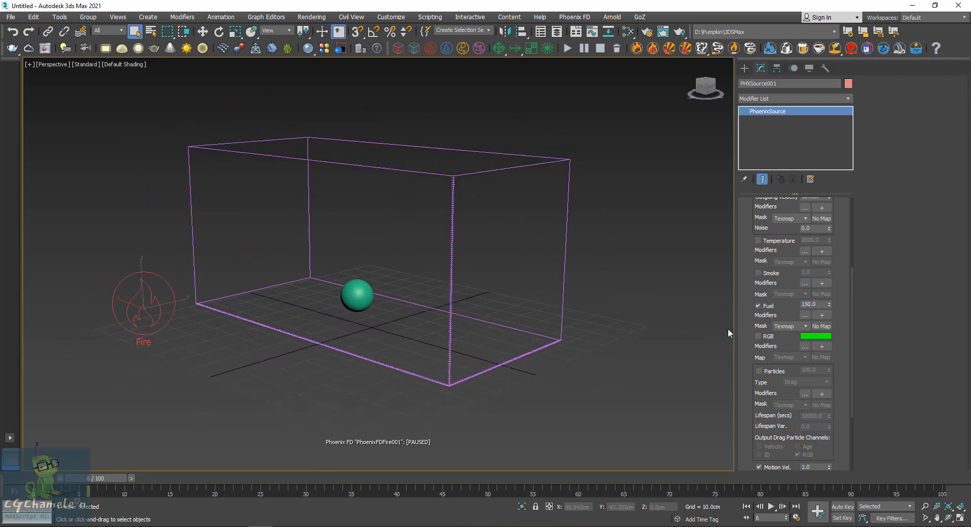
Select the fire simulator box, run the simulation with only fuel emitted, and pause it around frame 34.
click(689, 322)
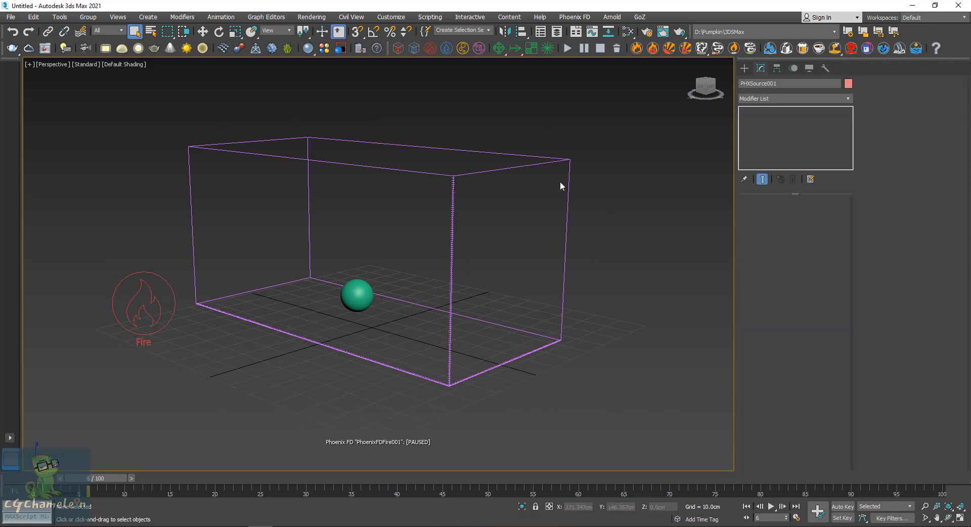
click(529, 166)
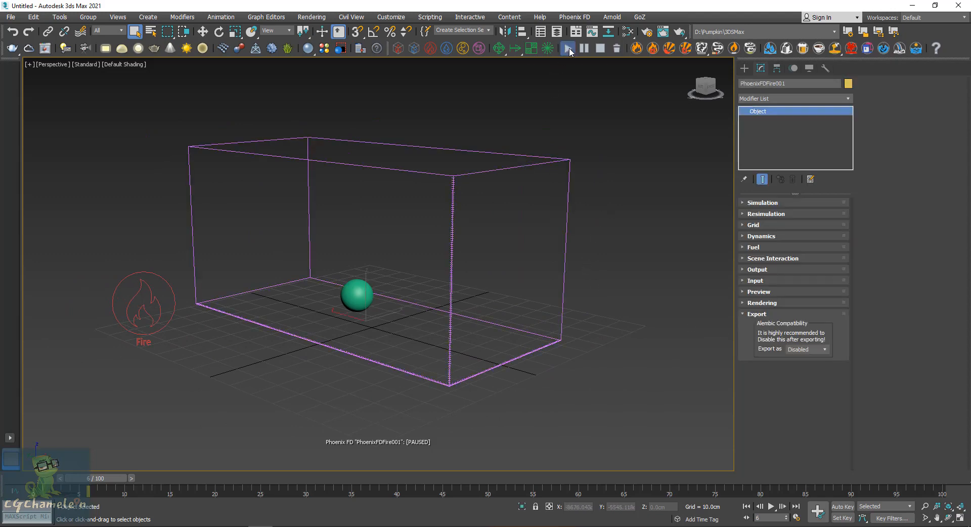
click(569, 48)
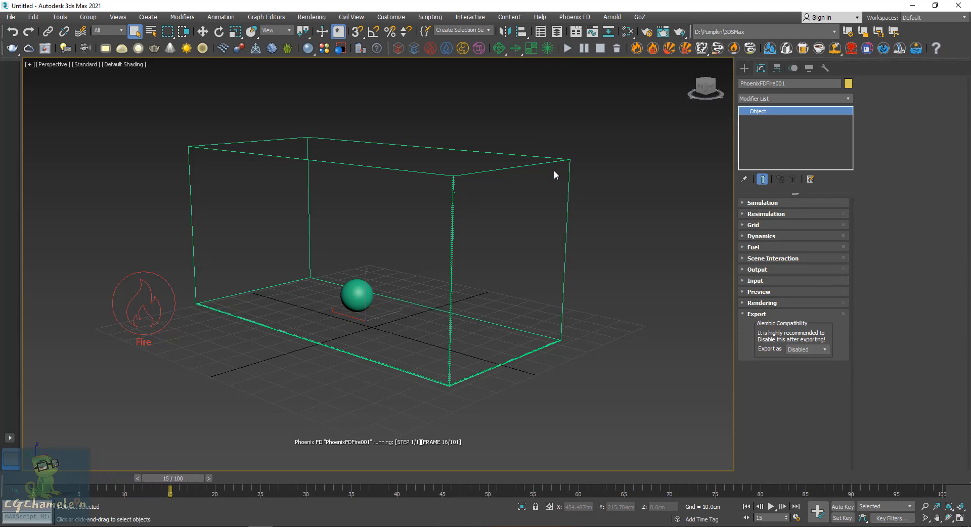
mouse_move(578, 289)
alt+middle_down()
mouse_move(586, 285)
mouse_move(553, 276)
mouse_move(590, 292)
alt+middle_up()
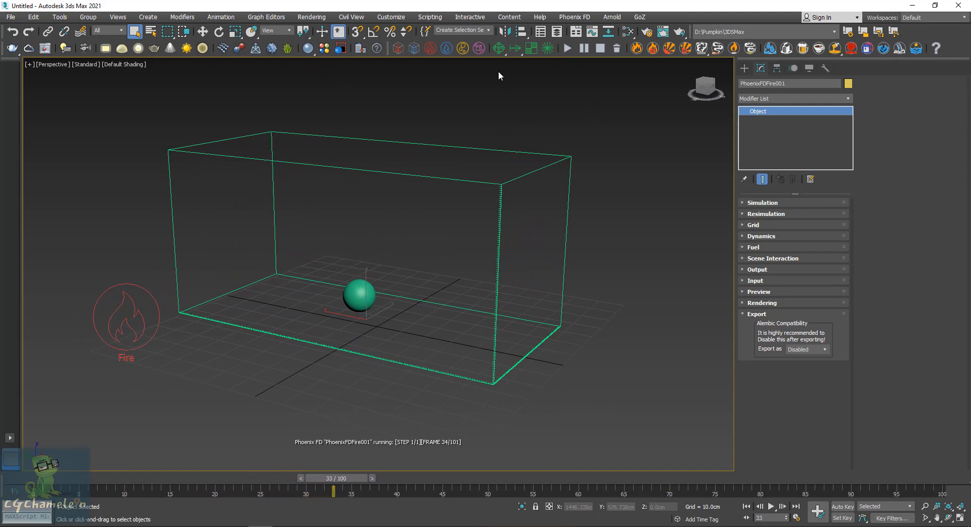
click(584, 49)
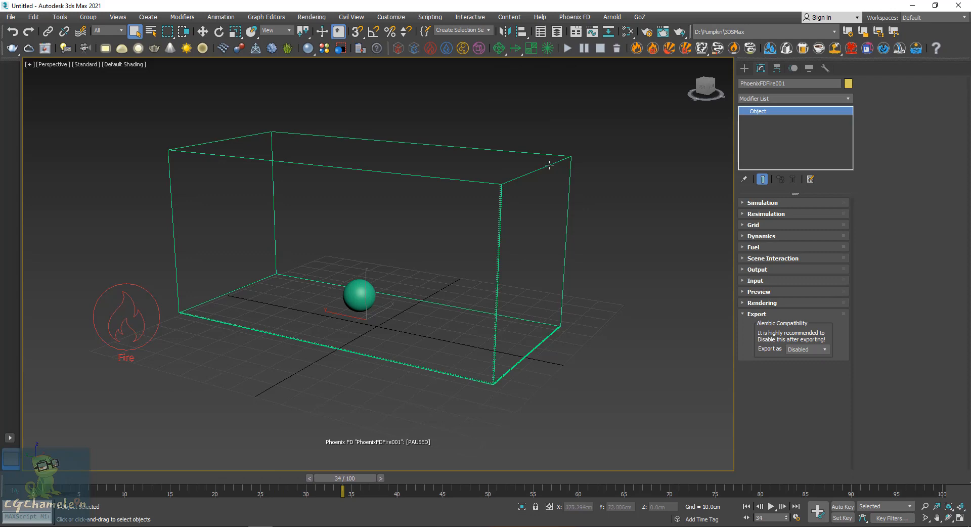
Delete the fire simulator's cached simulation files, then reselect the simulator box.
click(615, 48)
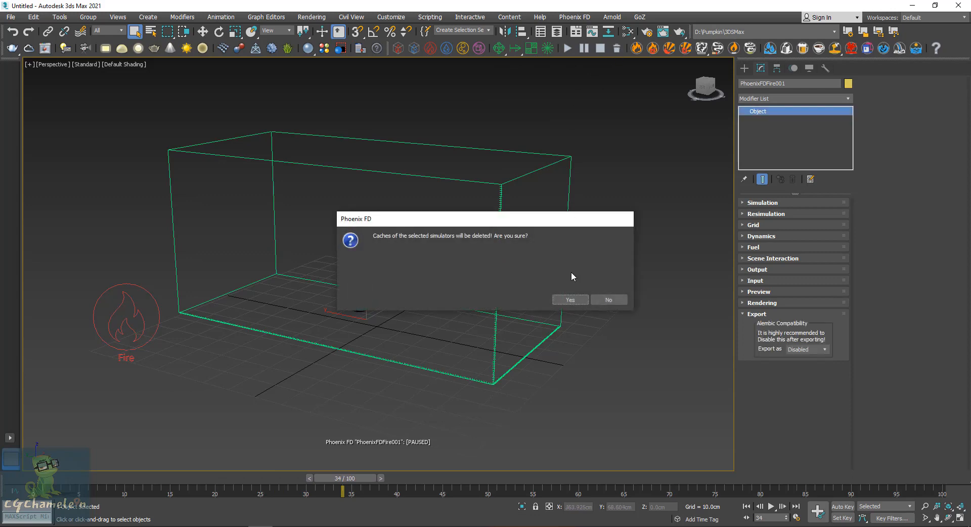
click(566, 301)
click(629, 323)
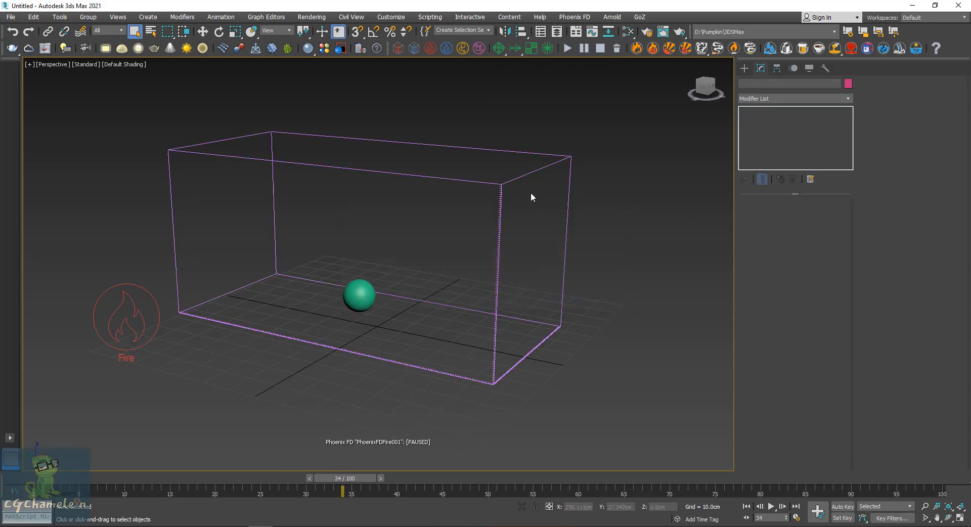
click(517, 178)
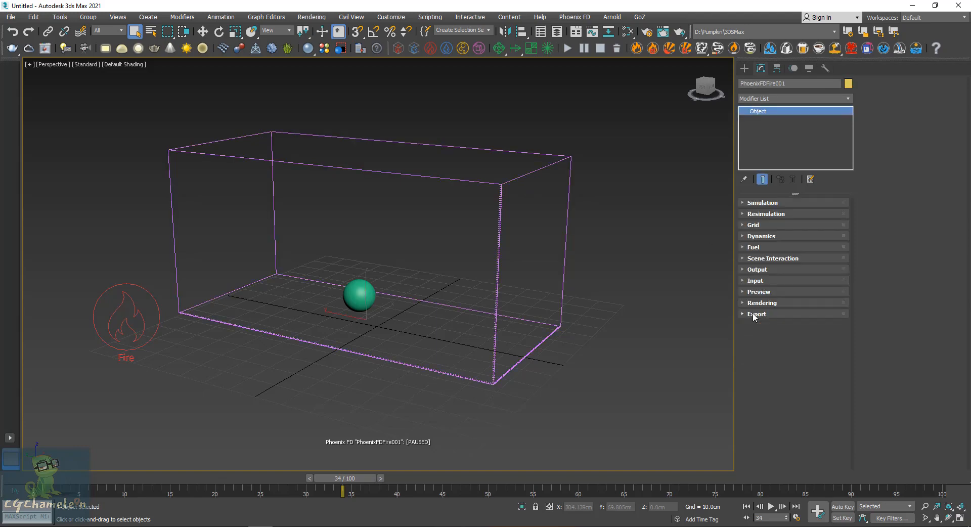
Limit the simulator's voxel preview to Fuel by disabling Temperature and Smoke, and turn off its GPU viewport preview.
click(758, 292)
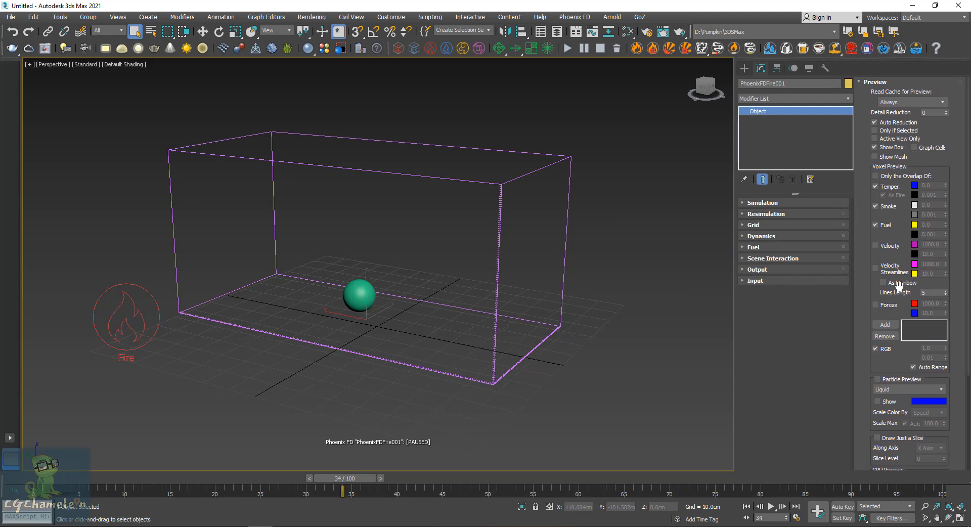
click(885, 187)
drag(856, 295, 856, 180)
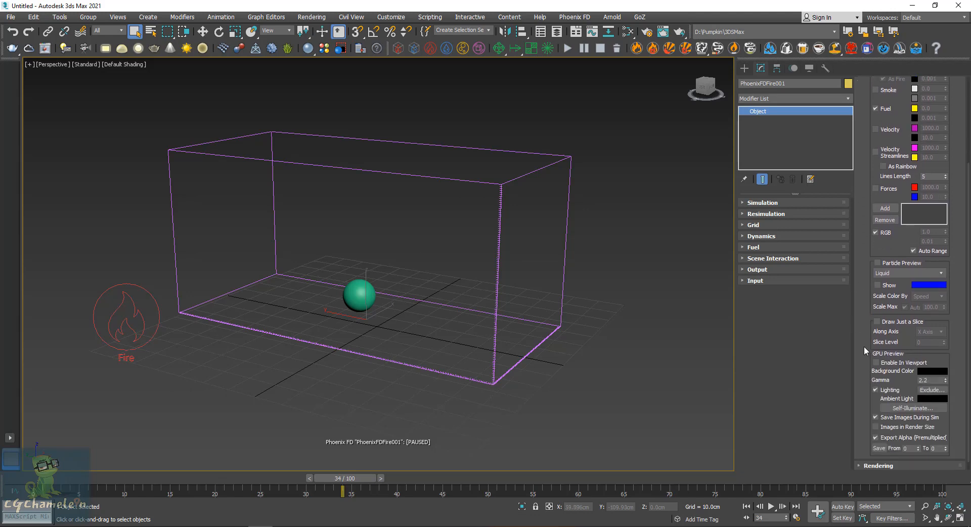
click(876, 363)
Try the simulator's preview with Temperature, Smoke and the GPU viewport display enabled, and return to fuel-only voxels.
scroll(867, 238, up, 5)
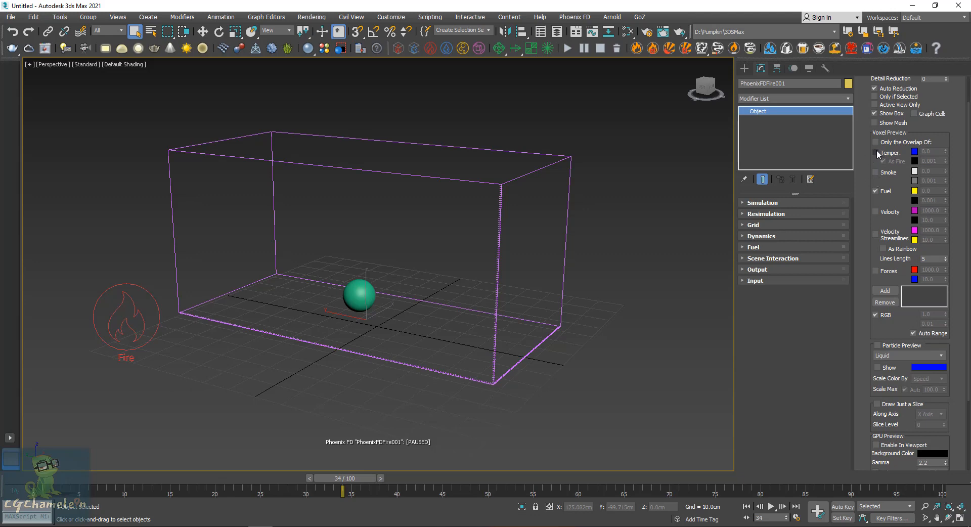
click(875, 173)
scroll(870, 187, down, 2)
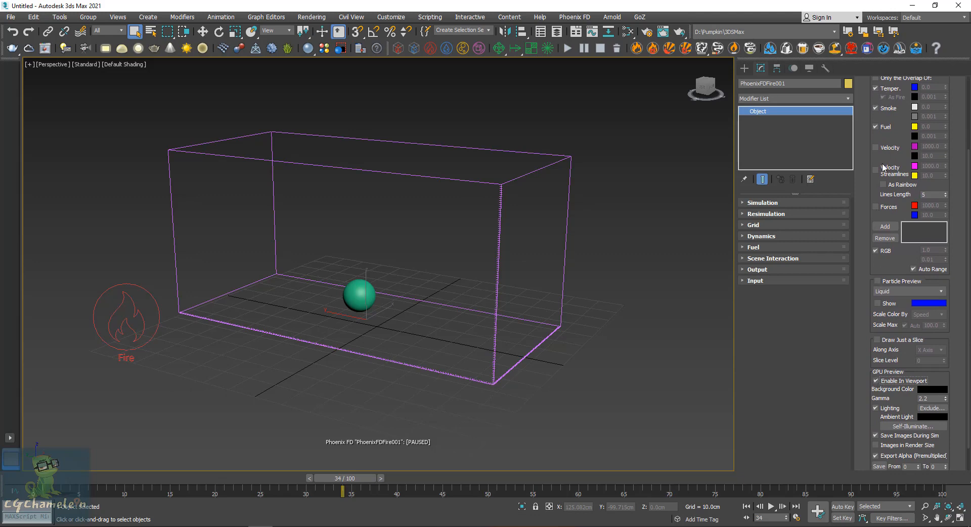
click(876, 381)
scroll(865, 163, up, 2)
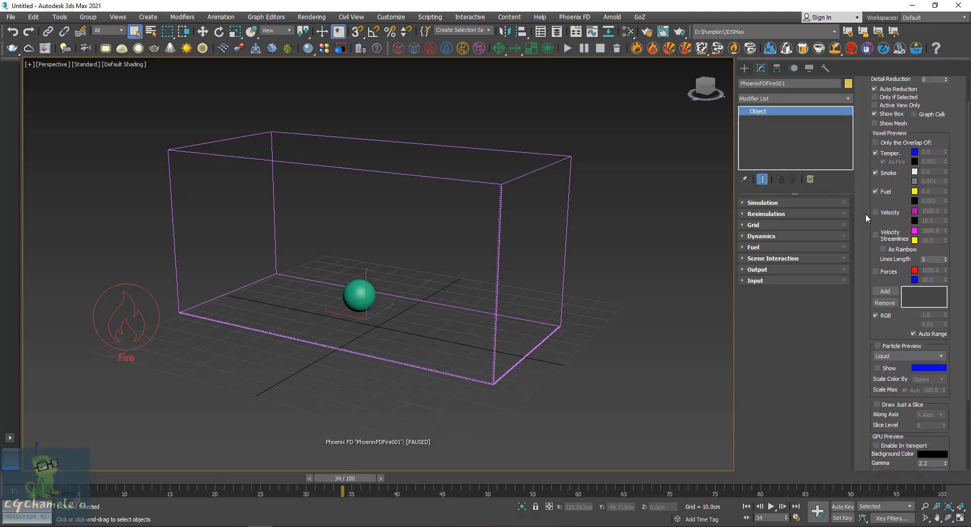
click(882, 175)
Enable the Fuel and Velocity output grid channels of the fire simulator.
click(758, 273)
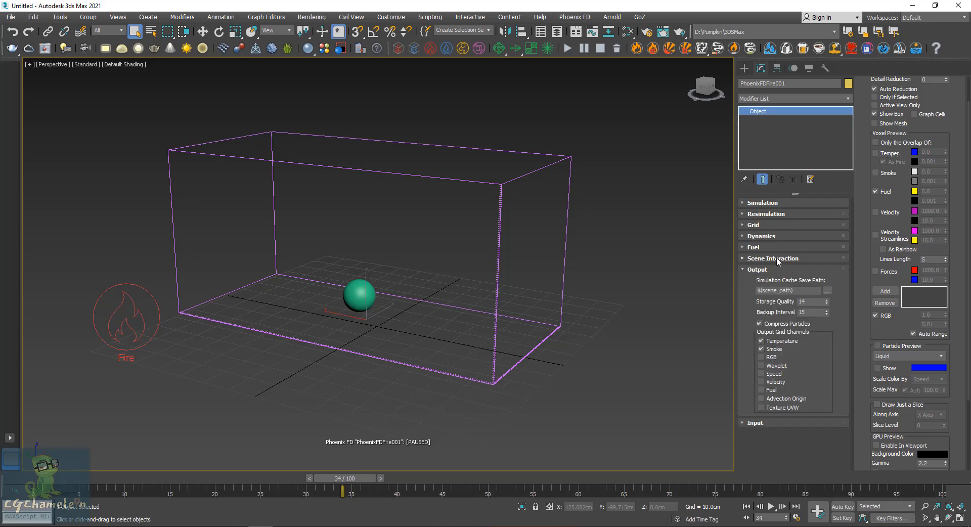
click(767, 271)
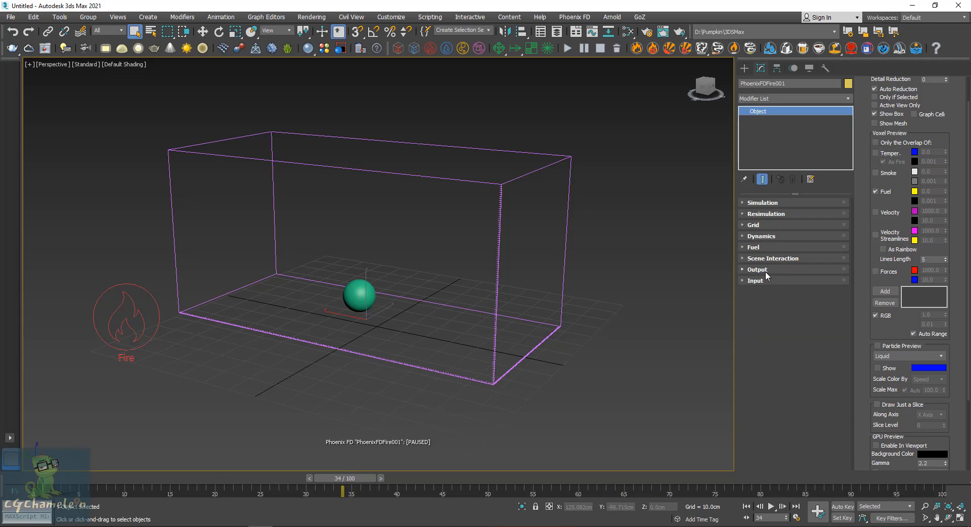
click(766, 272)
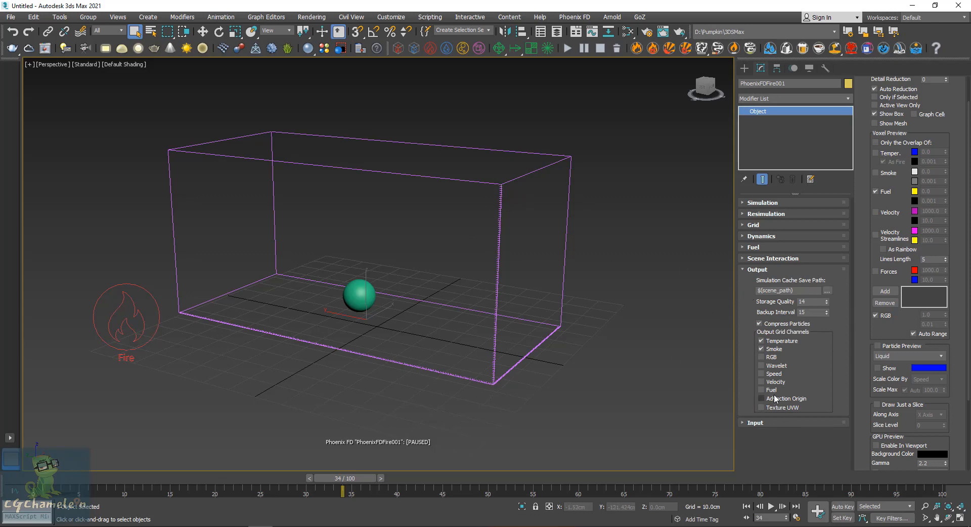
click(760, 390)
click(761, 382)
click(758, 269)
Run the simulation with fuel voxels shown, briefly compare the GPU viewport preview, and pause around frame 77.
click(579, 49)
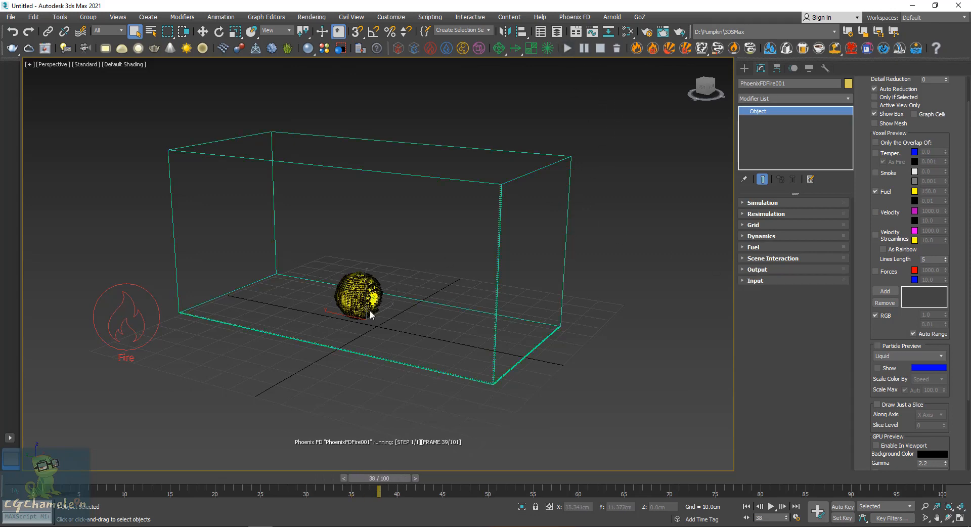
alt+middle_drag(372, 310, 389, 298)
scroll(856, 331, down, 3)
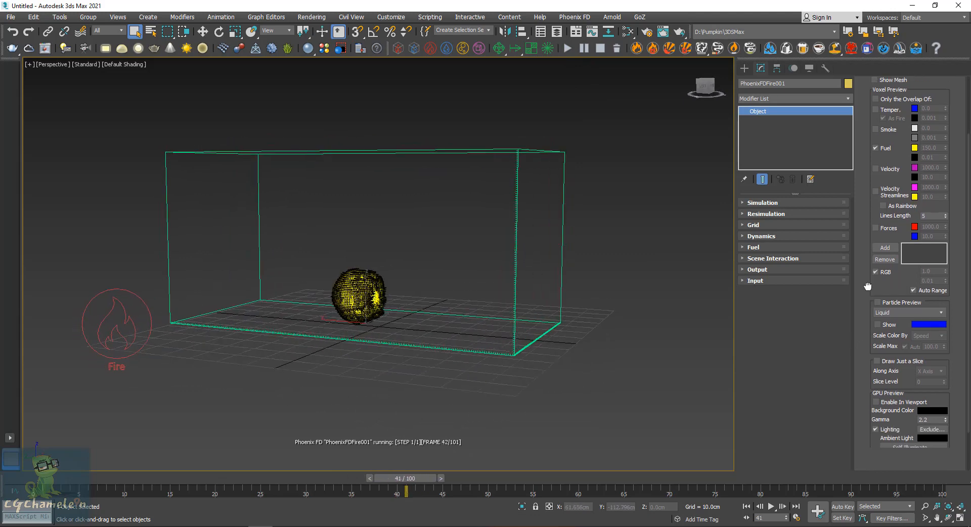
click(875, 389)
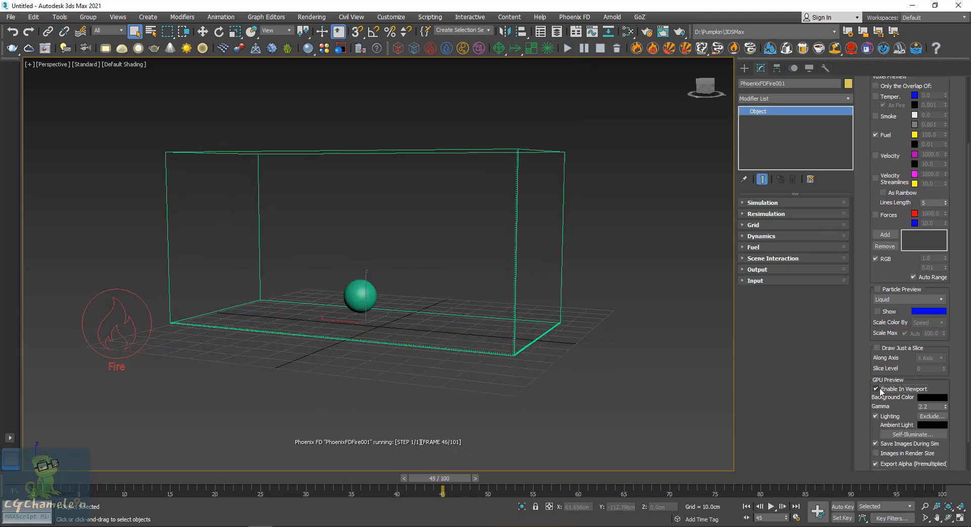
click(880, 389)
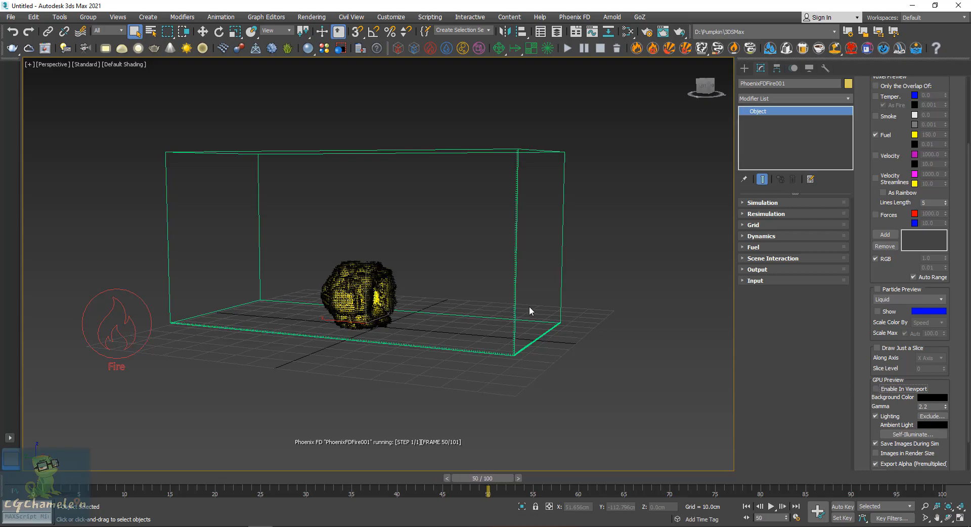
alt+middle_drag(419, 304, 393, 306)
scroll(354, 303, up, 3)
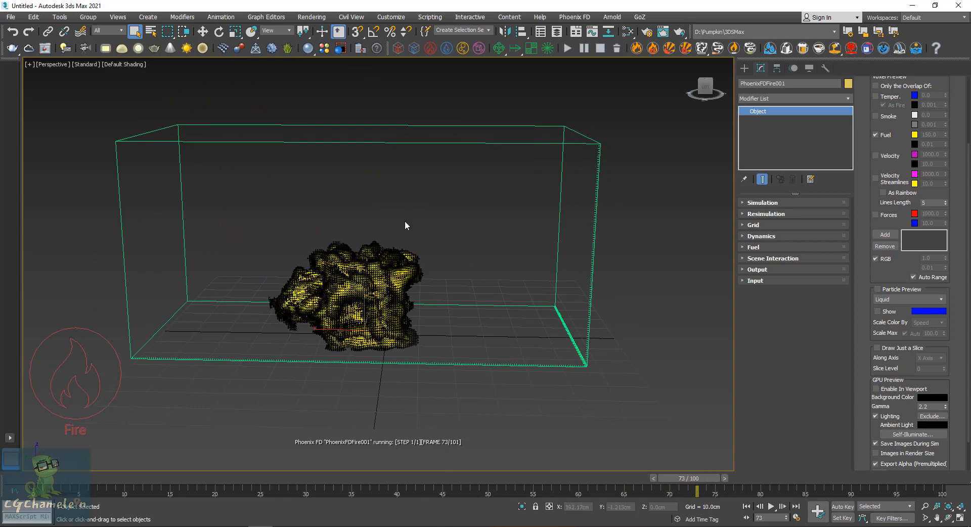
click(583, 48)
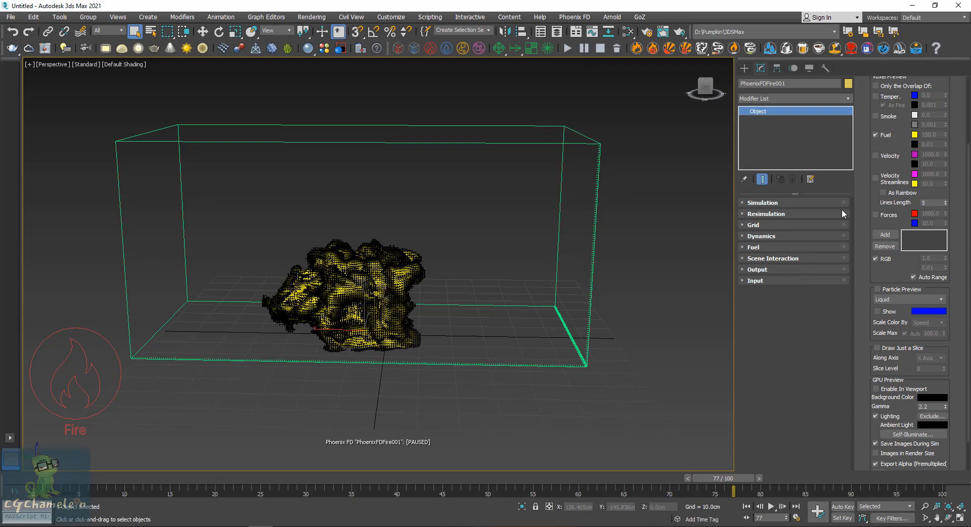
Enable burning in the simulator's fuel settings and turn on the GPU viewport preview.
scroll(960, 146, up, 3)
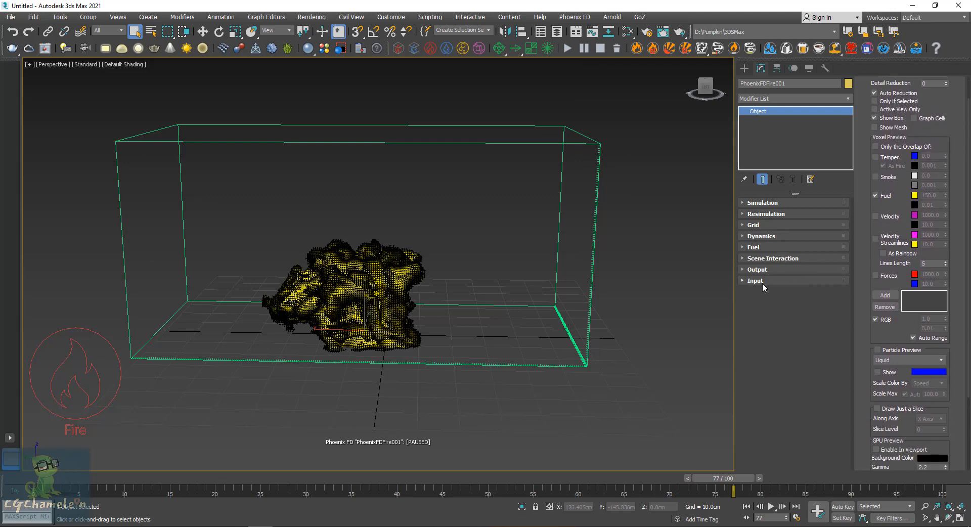
click(755, 247)
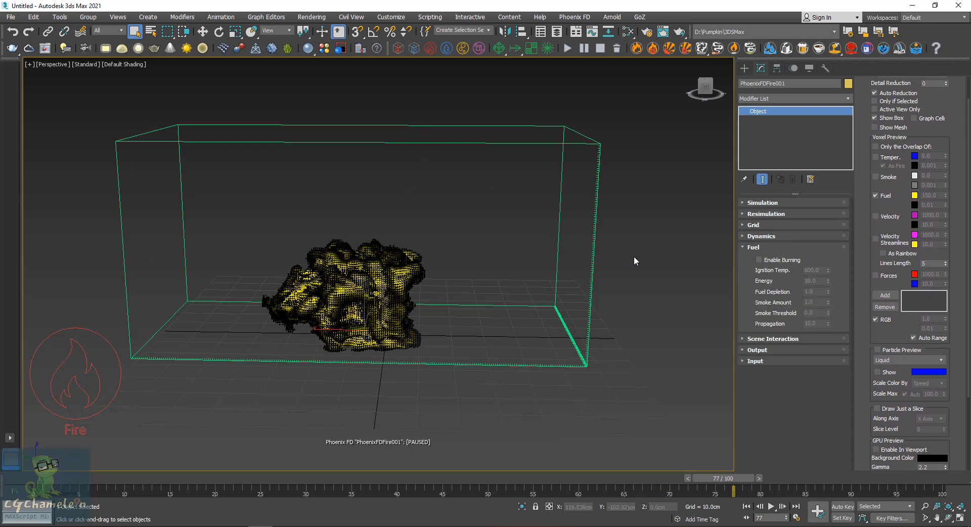
click(771, 259)
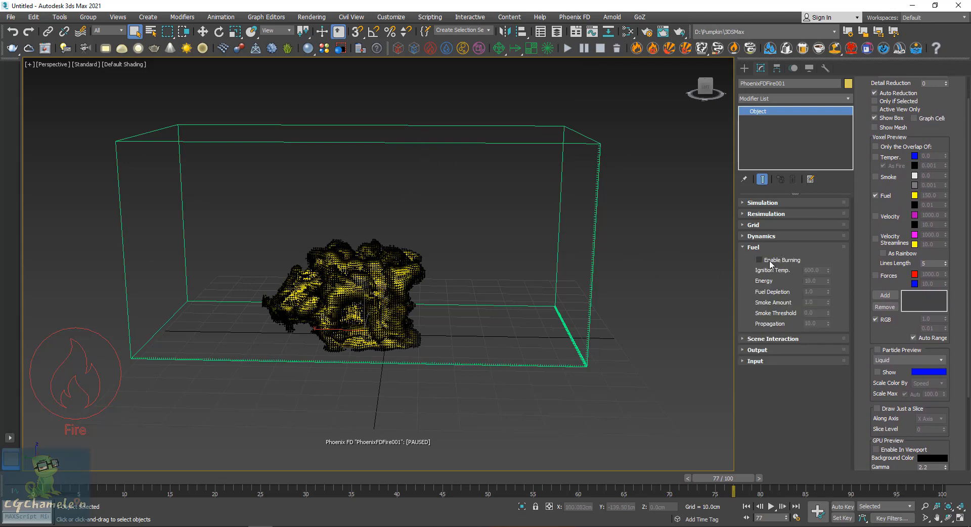
click(875, 449)
Return the timeline to frame 0, resume the simulation with burning enabled, and pause it around frame 82.
drag(724, 479, 46, 480)
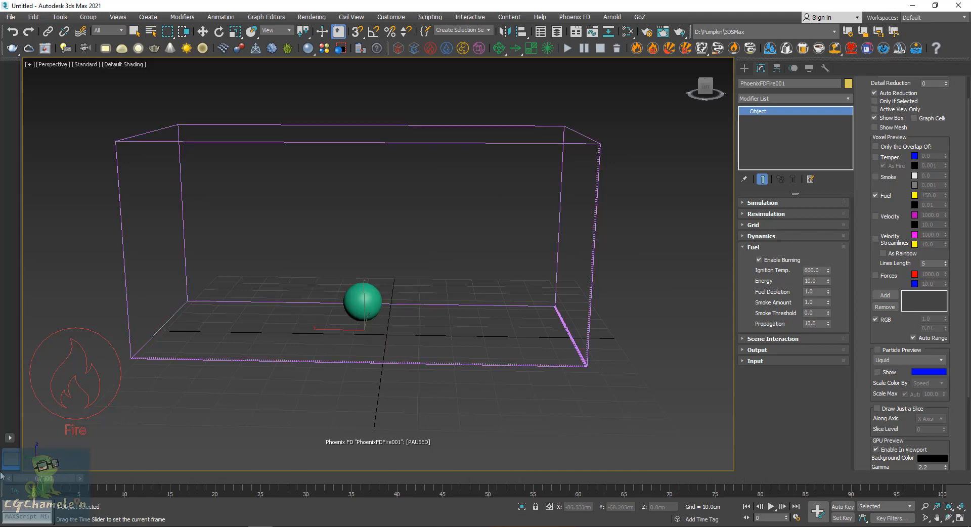
click(583, 48)
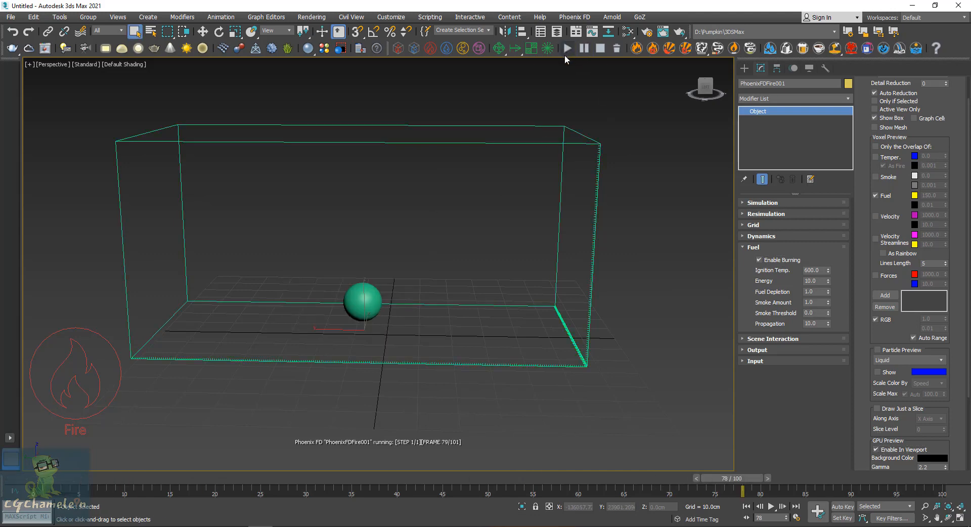
click(584, 48)
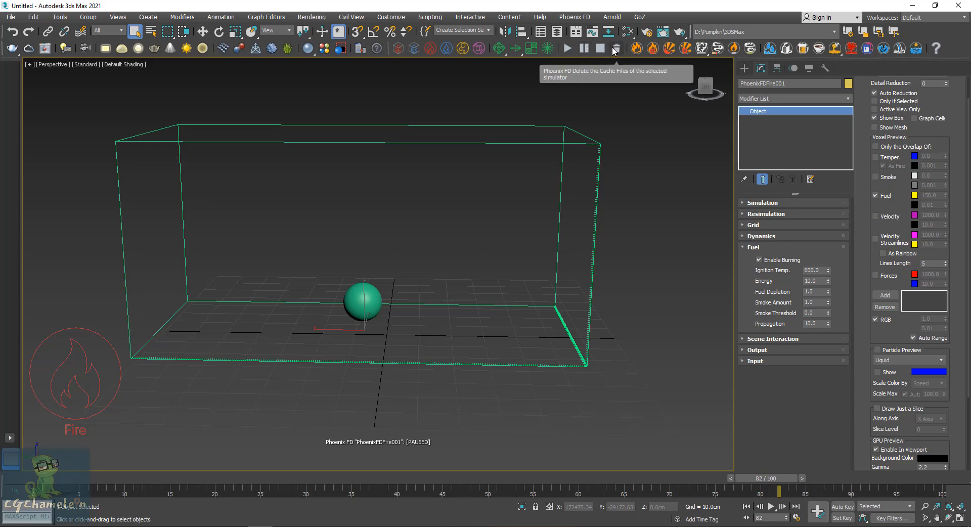
Try to restart the burning simulation by deleting the simulator's caches while it is only paused.
click(616, 48)
click(569, 298)
click(568, 48)
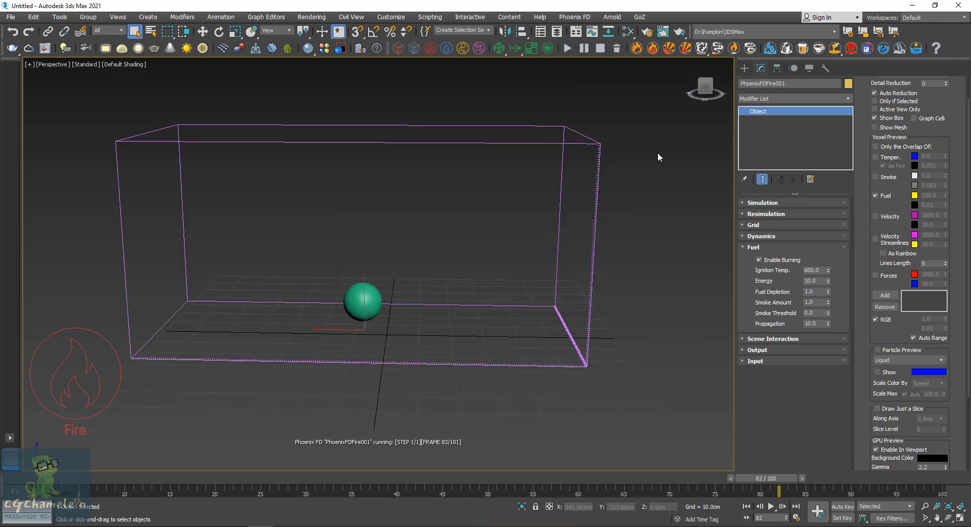
click(584, 49)
click(616, 48)
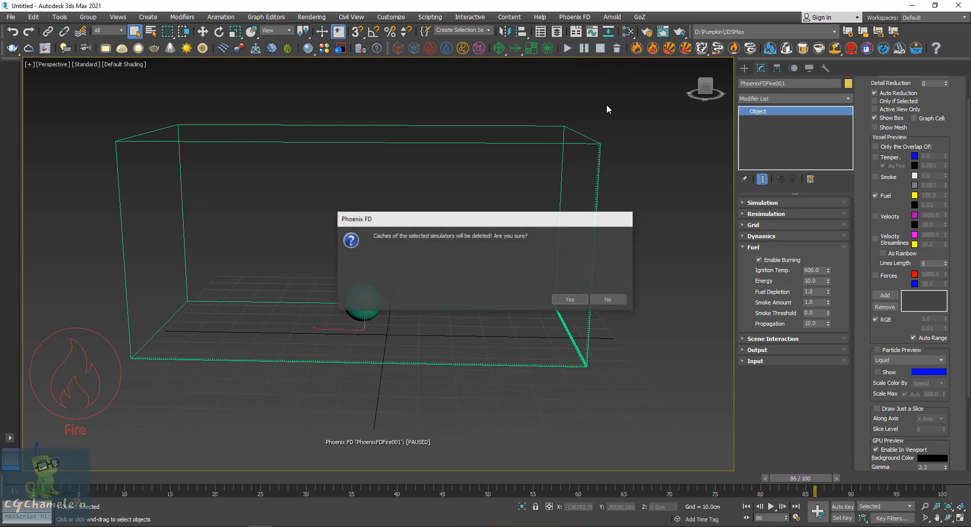
click(568, 299)
click(566, 48)
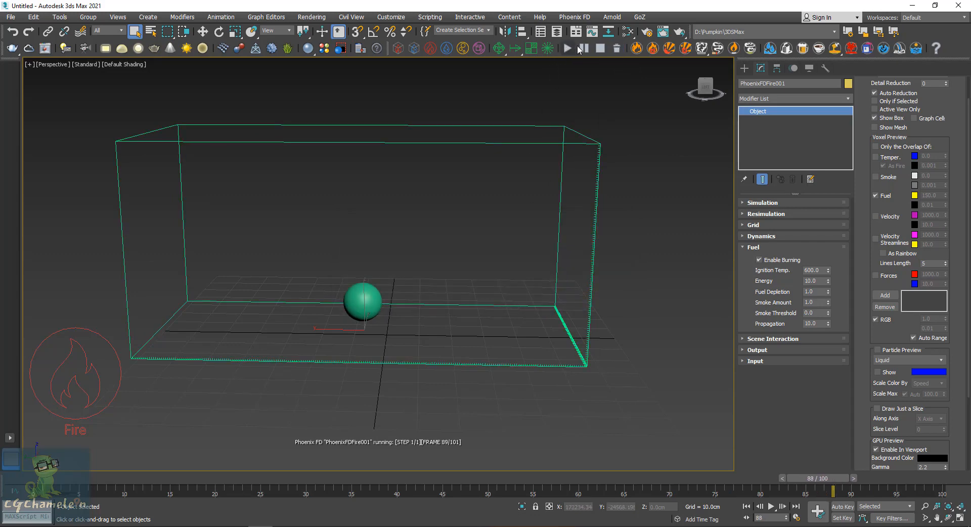
click(584, 48)
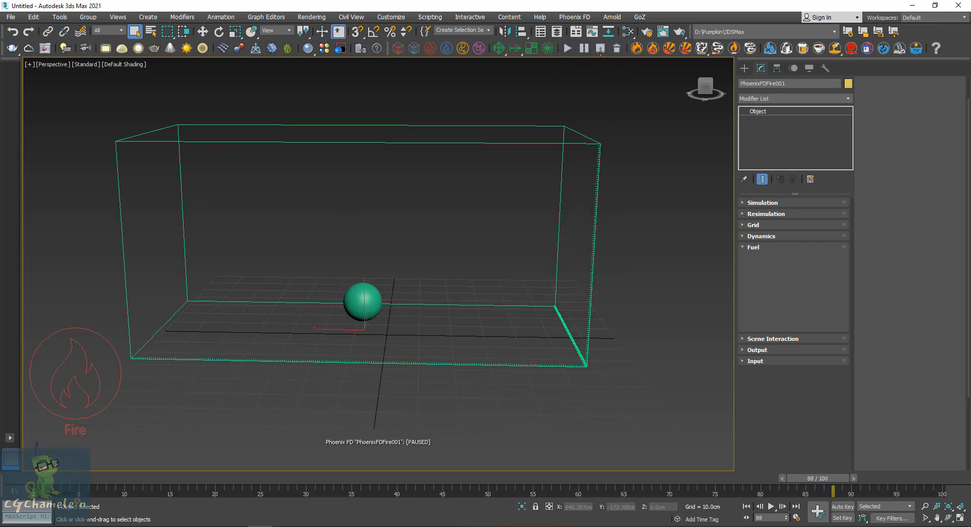
Stop the simulation, delete the simulator's caches, and start the burning simulation again from the first frame.
click(616, 49)
key(Return)
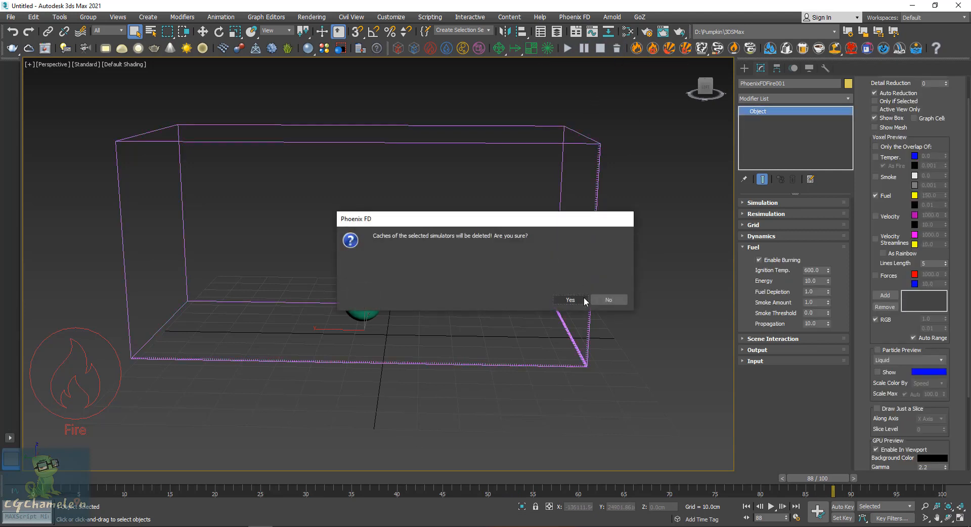
click(581, 298)
click(567, 48)
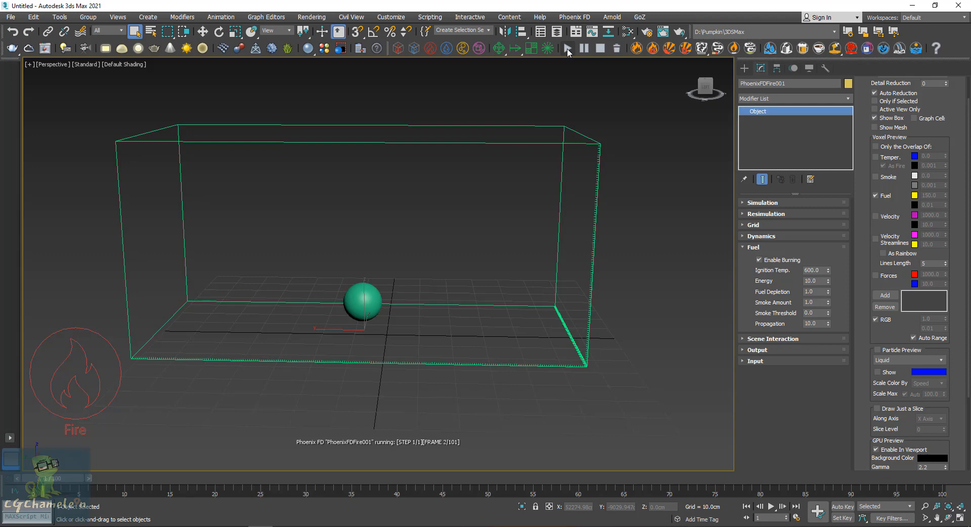
alt+middle_drag(474, 229, 444, 232)
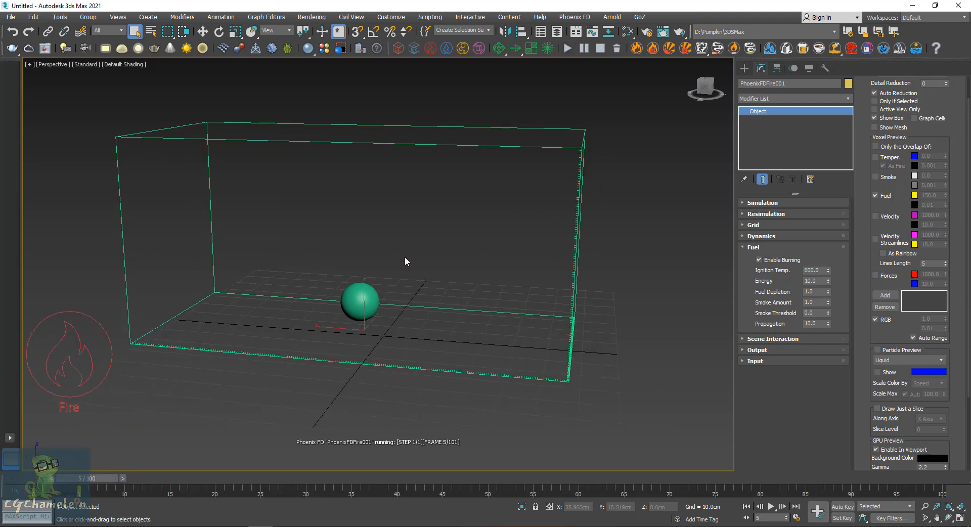
Set the fuel's ignition temperature to 350 while the simulation runs.
double_click(813, 270)
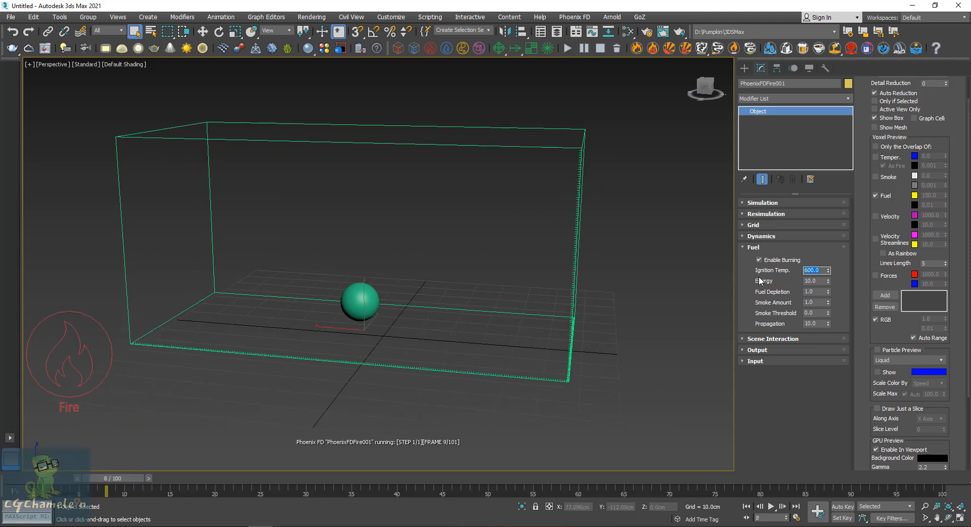
text(350)
key(Return)
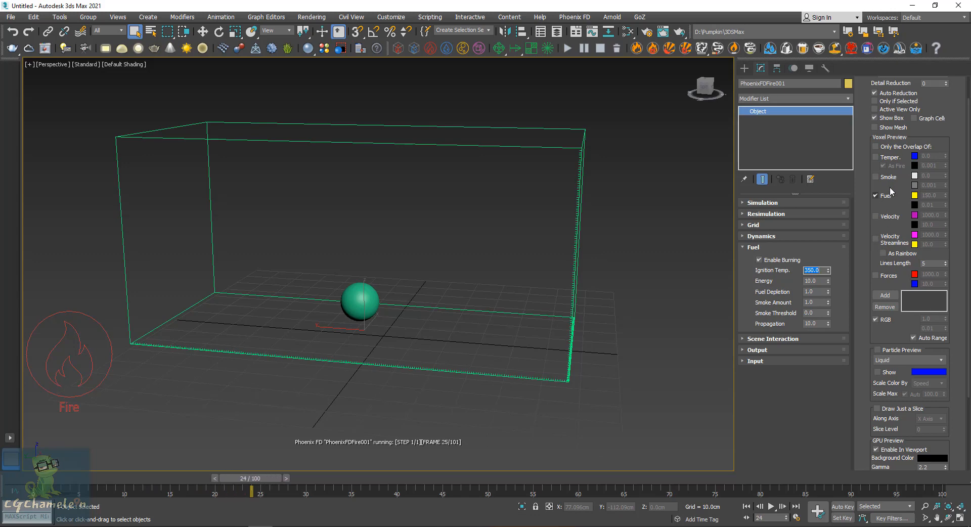
Add temperature and smoke to the simulator's voxel preview alongside fuel, keeping the GPU viewport preview enabled.
click(875, 157)
click(875, 176)
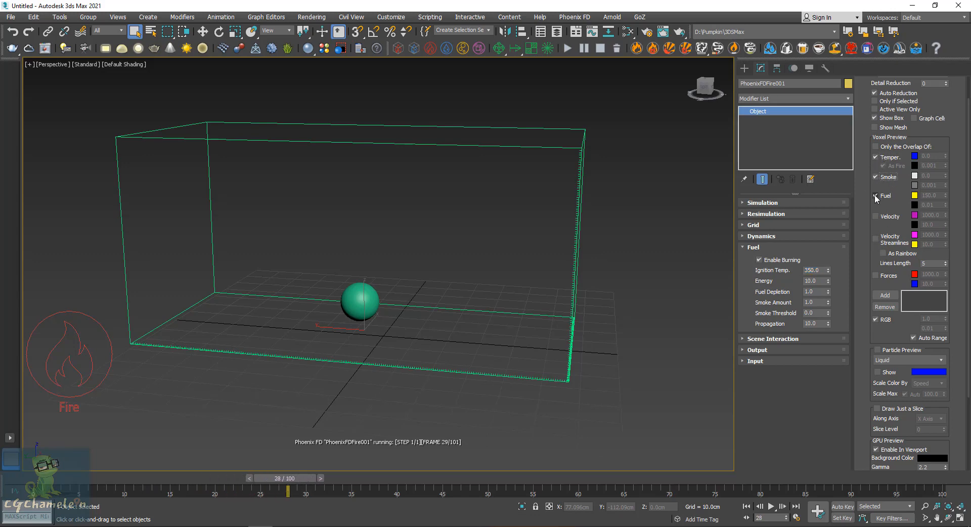
scroll(862, 171, down, 2)
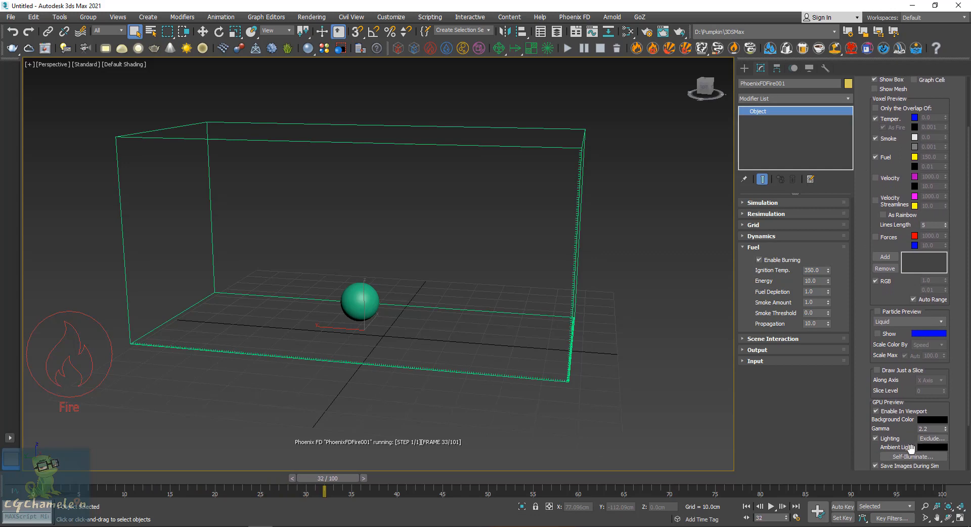
scroll(892, 442, down, 2)
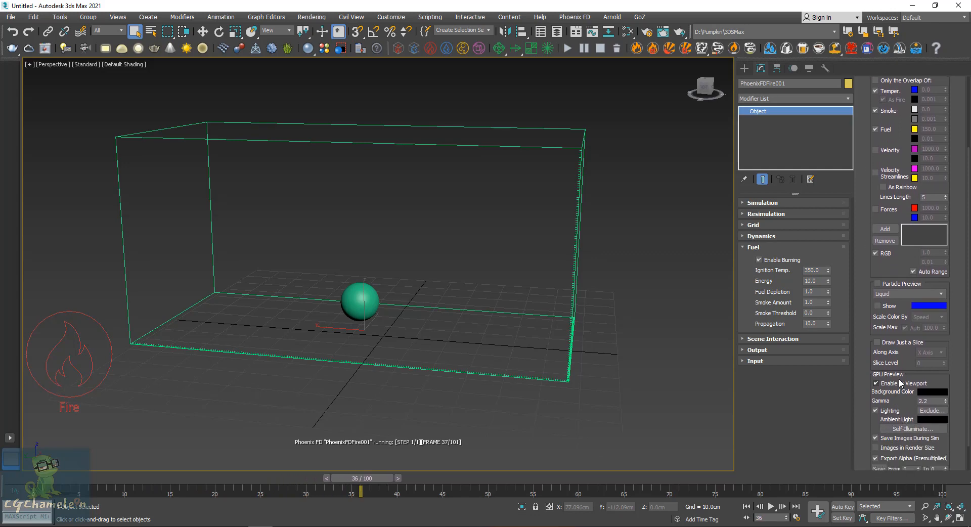
click(890, 386)
click(879, 386)
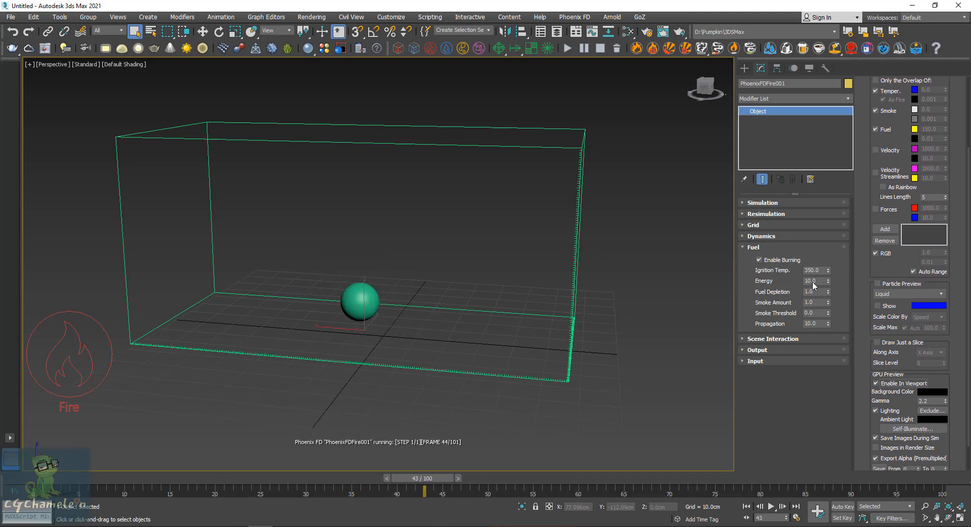
Vary the fuel's ignition temperature while the simulation runs, lowering it to 133, raising it to about 293, and ending at about 231.77.
drag(828, 270, 831, 303)
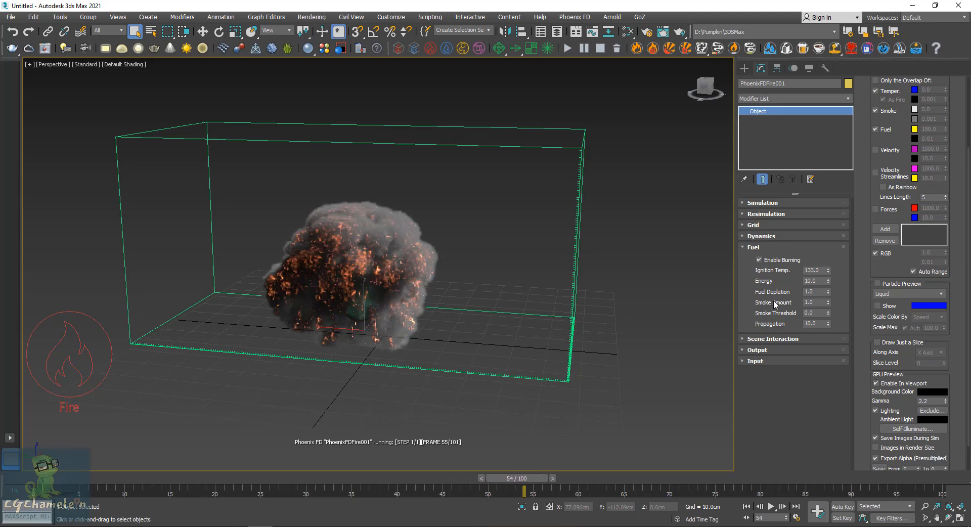
drag(829, 270, 825, 256)
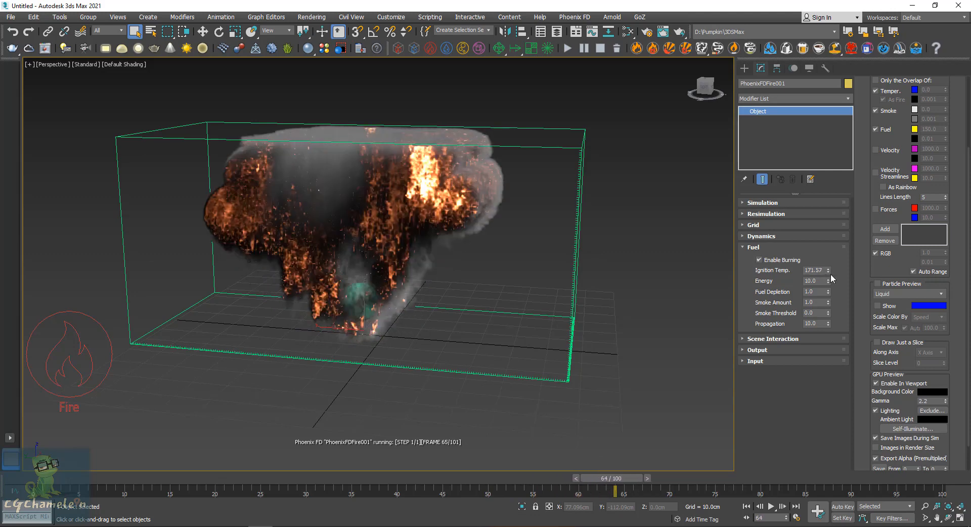
drag(830, 267, 837, 235)
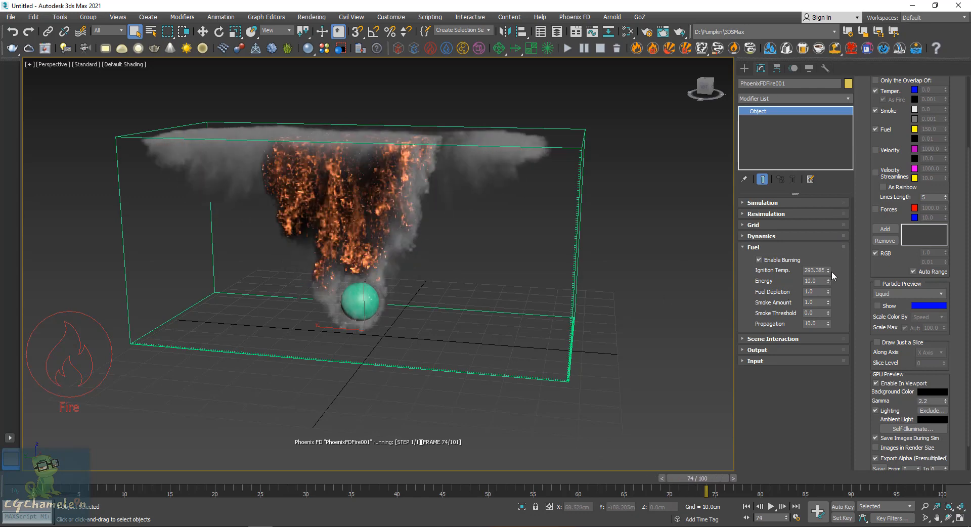
drag(828, 270, 772, 288)
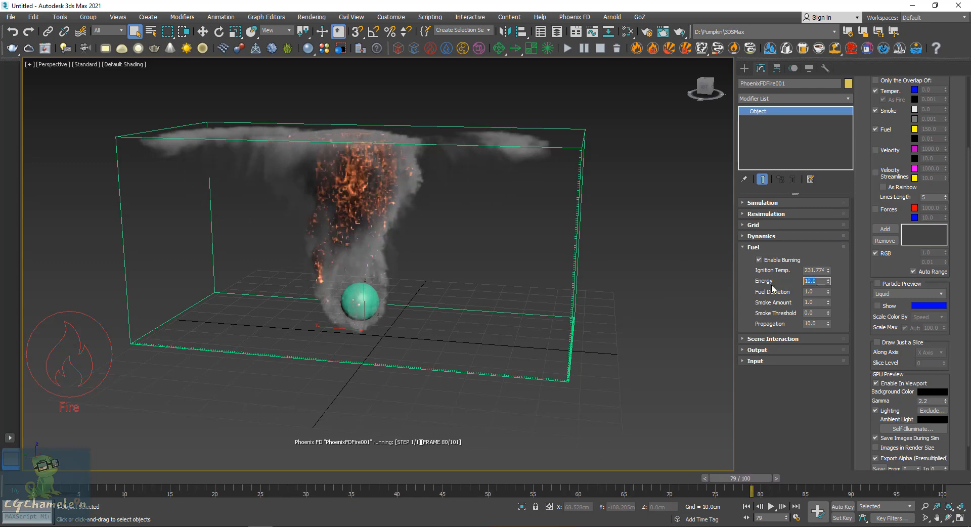
Go through the remaining fuel burning settings and pause the simulation at frame 93.
click(809, 292)
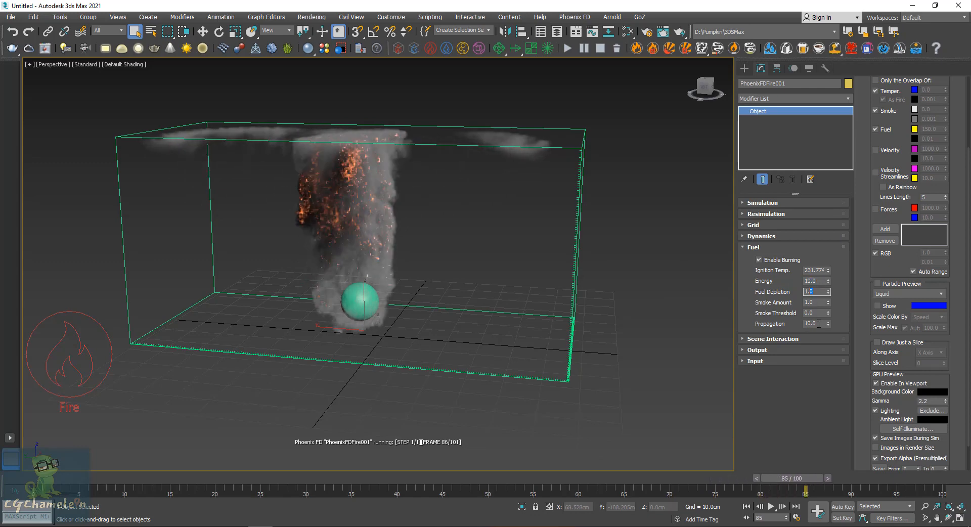
key(Tab)
key(Tab)
key(Tab)
drag(822, 312, 782, 303)
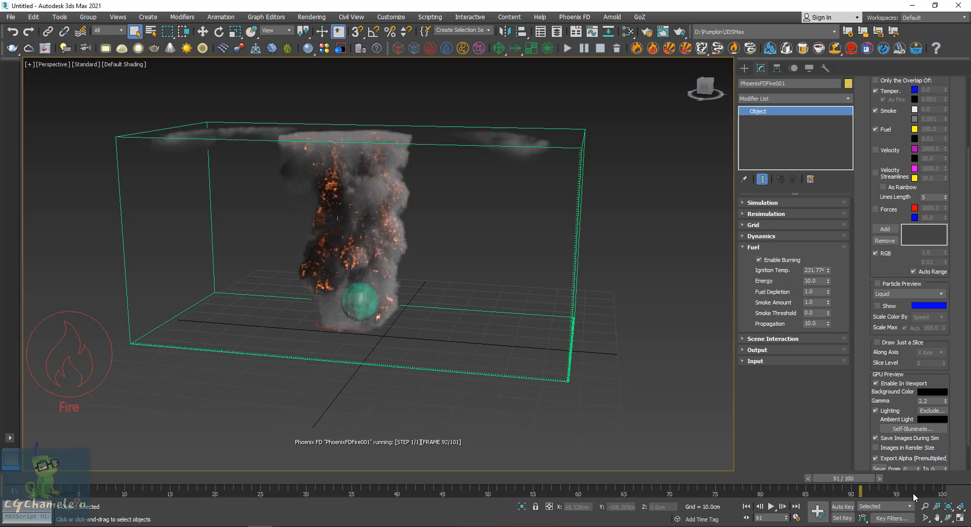
click(583, 48)
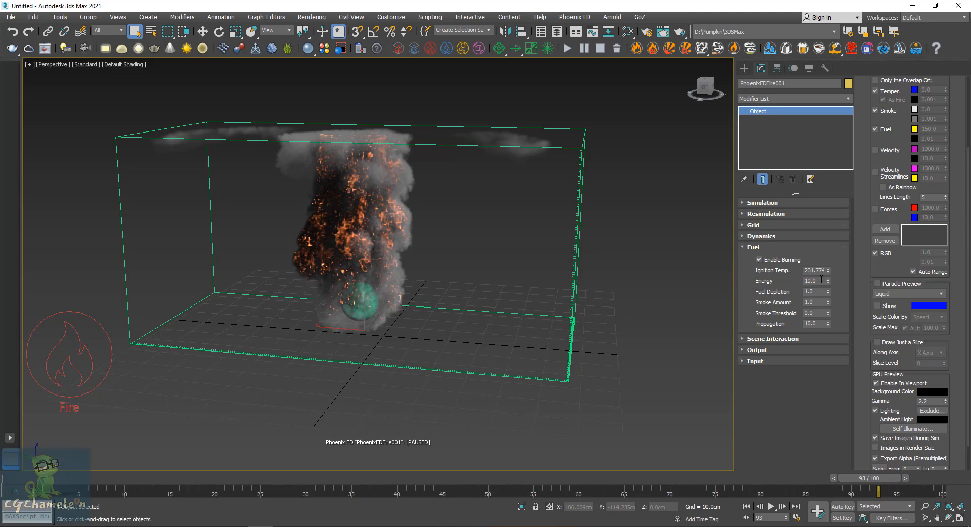
Scrub the cached simulation between frames 45 and 52 to examine how the fuel ignites.
drag(481, 478, 444, 475)
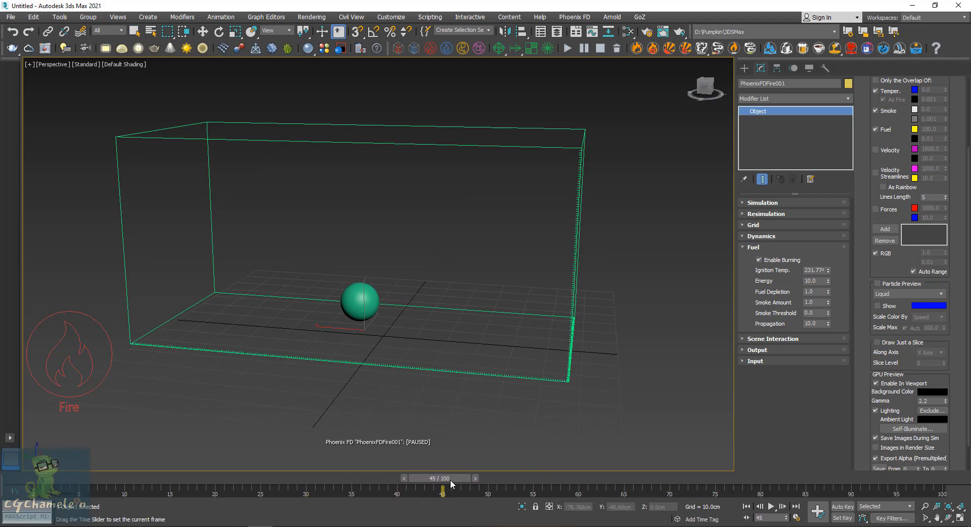
drag(459, 478, 473, 478)
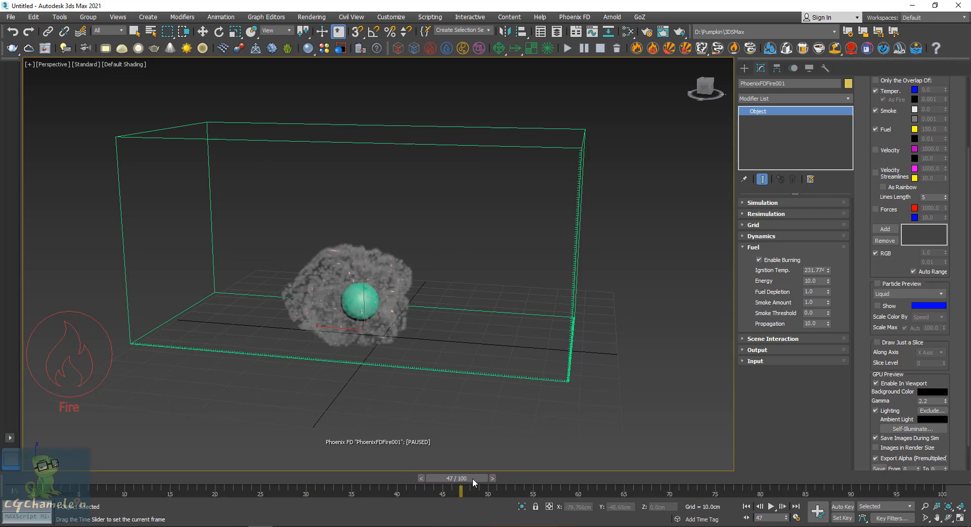
drag(472, 477, 517, 474)
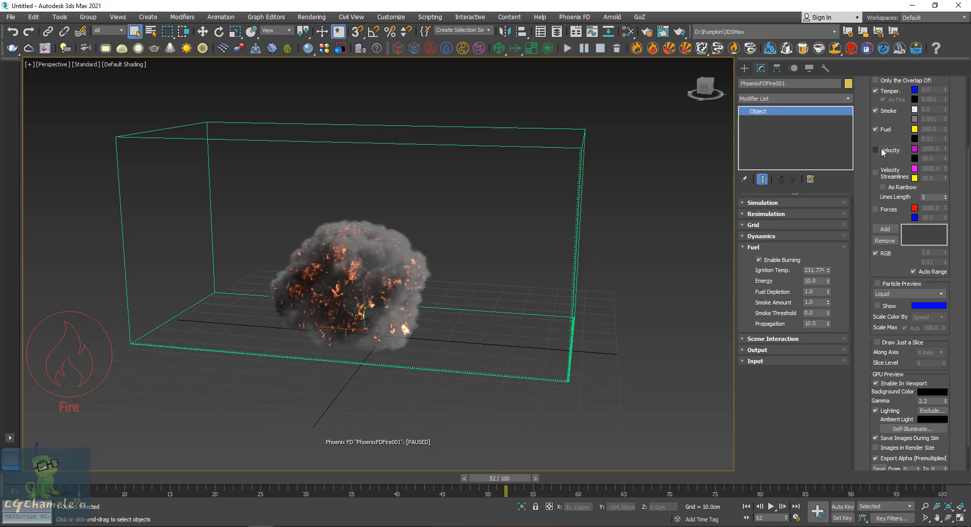
Turn off smoke and temperature in the voxel preview, and inspect the fuel around frame 52 with the GPU preview toggled off and on.
click(886, 113)
click(879, 92)
click(886, 384)
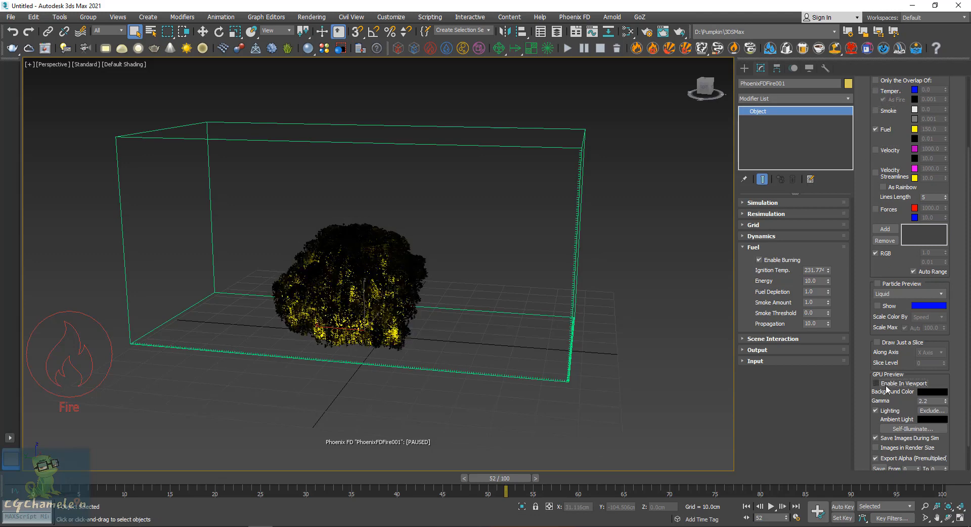
click(885, 386)
mouse_move(524, 477)
mouse_down()
mouse_move(444, 475)
mouse_move(523, 469)
mouse_up()
click(888, 386)
Return the timeline to frame 0 and select the Phoenix fire source.
drag(492, 472, 43, 478)
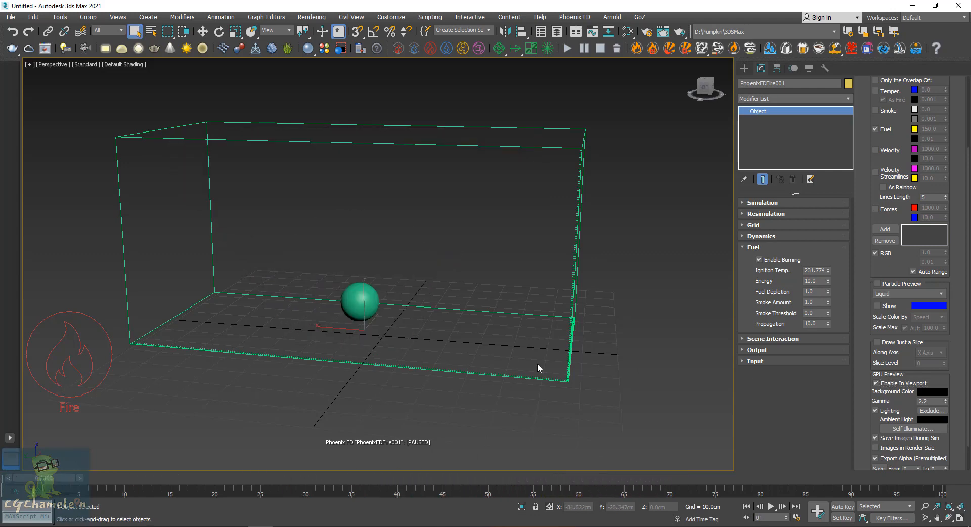
click(99, 329)
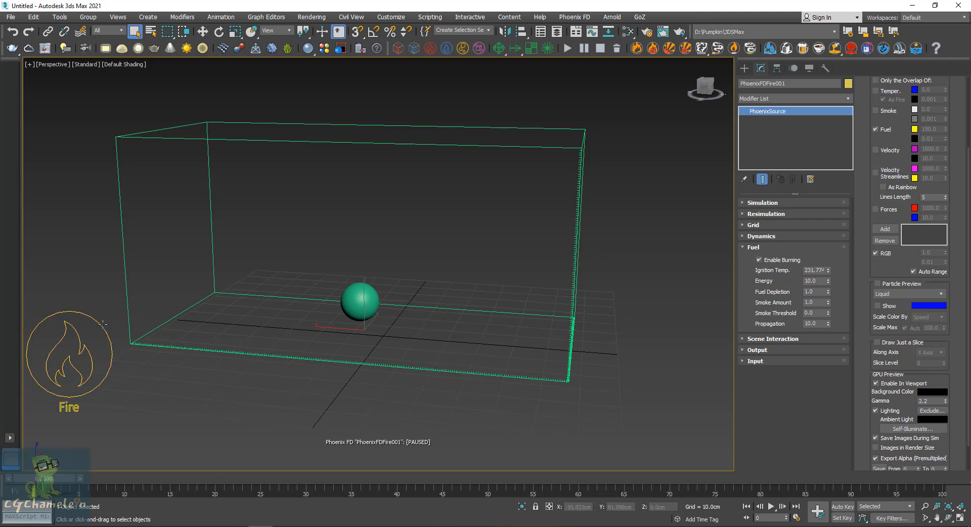